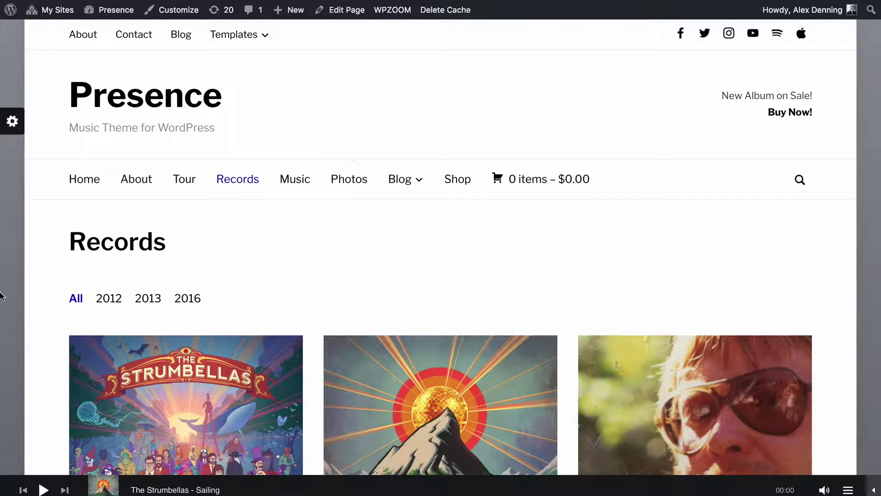
# - Open the Hope album's record page and scroll through its playlist embeds
pyautogui.scroll(-5, 9, 295)
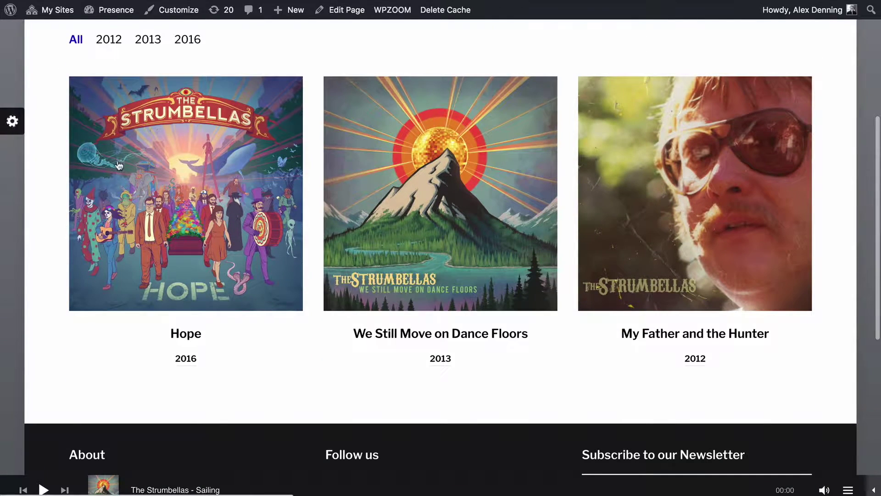
pyautogui.scroll(1, 124, 165)
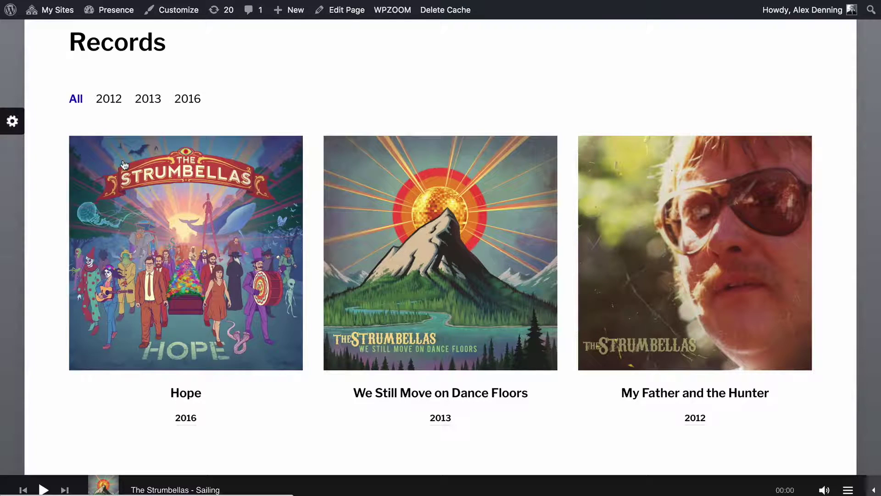
pyautogui.click(225, 282)
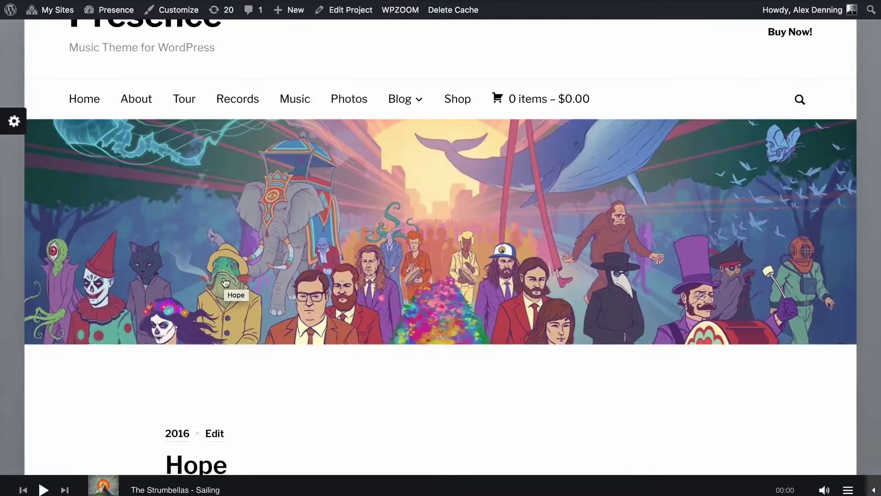
pyautogui.scroll(-15, 418, 227)
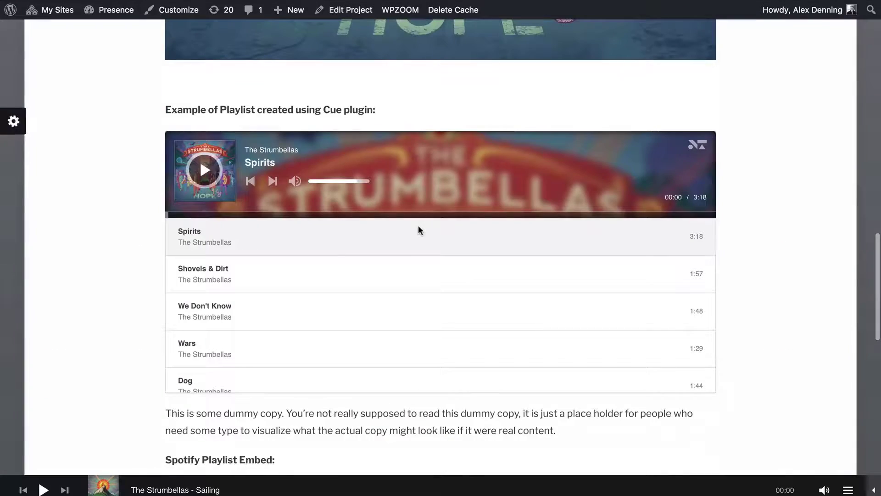
pyautogui.scroll(-3, 203, 162)
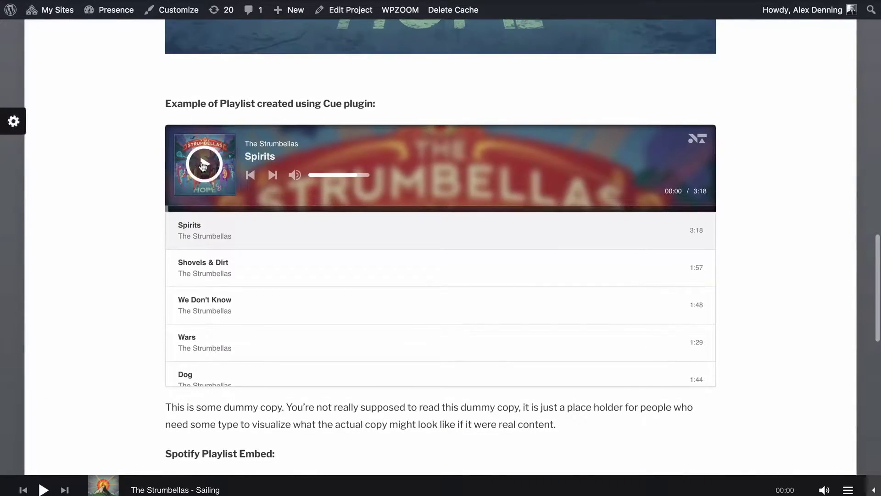
pyautogui.scroll(-5, 108, 202)
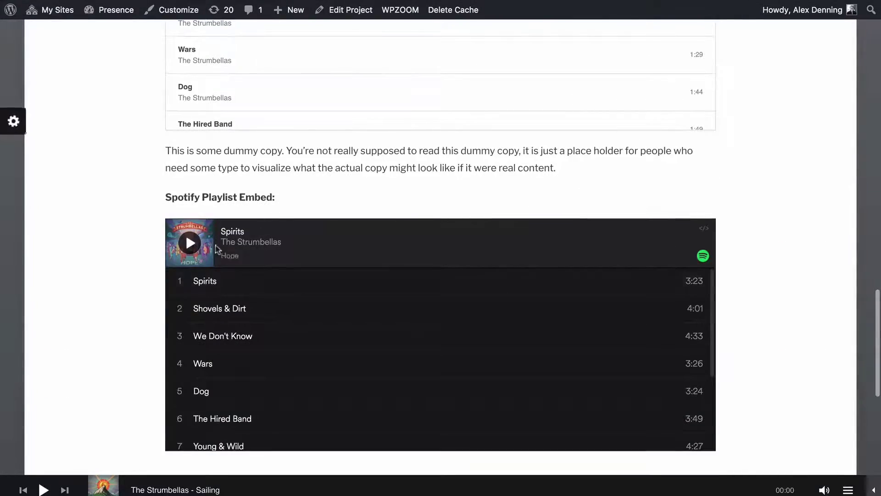
pyautogui.scroll(-4, 54, 344)
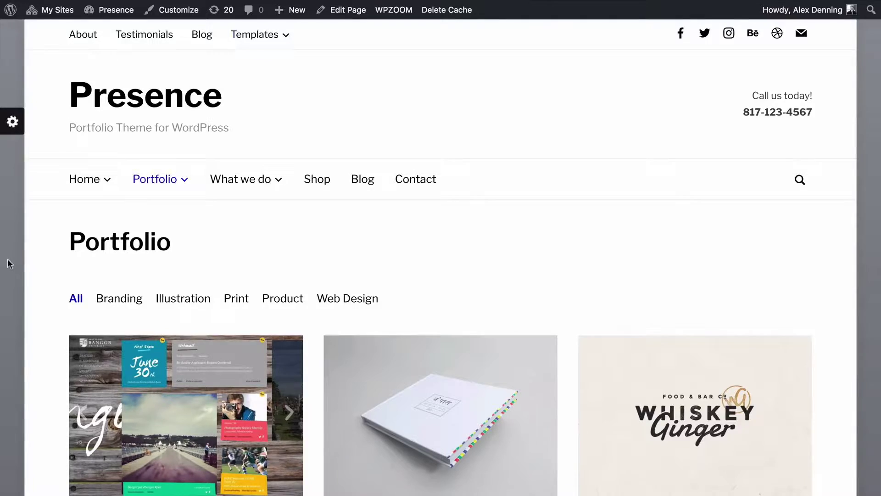
# - Scroll through the Portfolio grid and the Bangor University Web Design project's screenshots
pyautogui.scroll(-4, 7, 259)
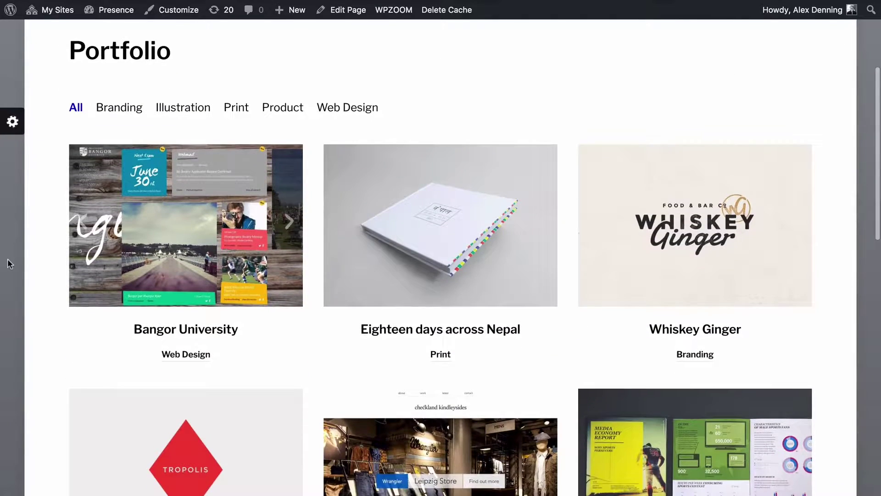
pyautogui.scroll(-5, 7, 259)
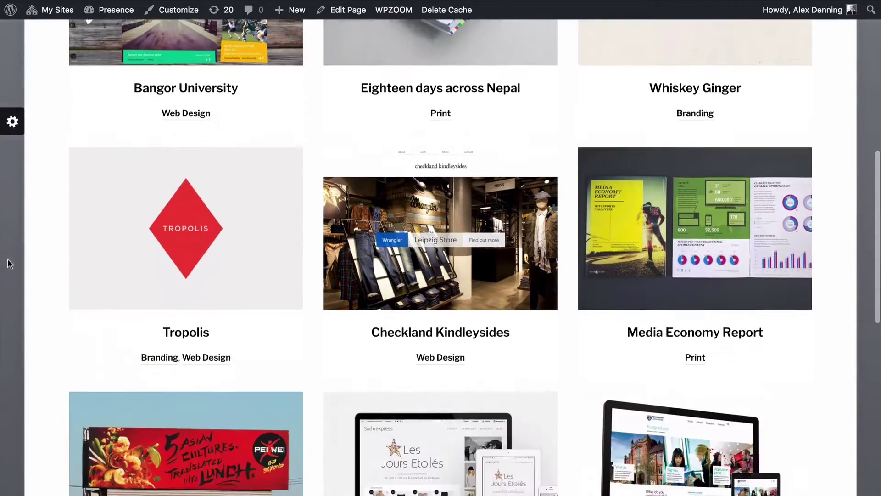
pyautogui.scroll(3, 8, 260)
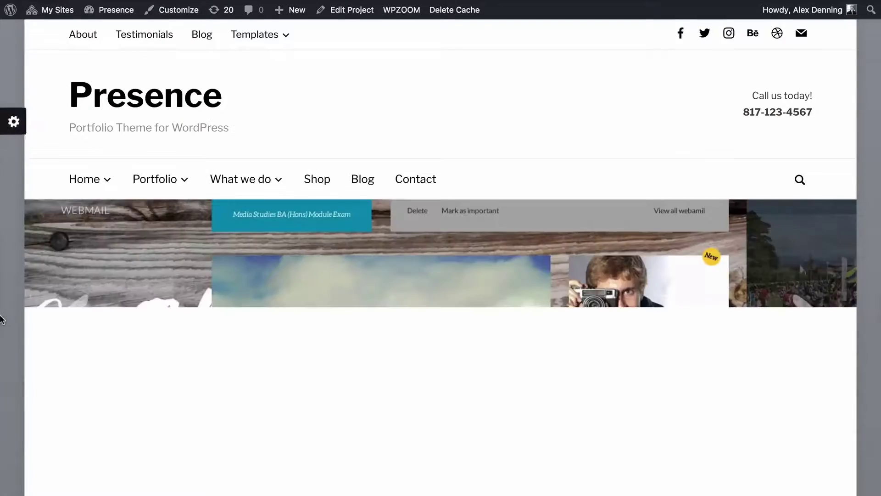
pyautogui.scroll(-12, 2, 319)
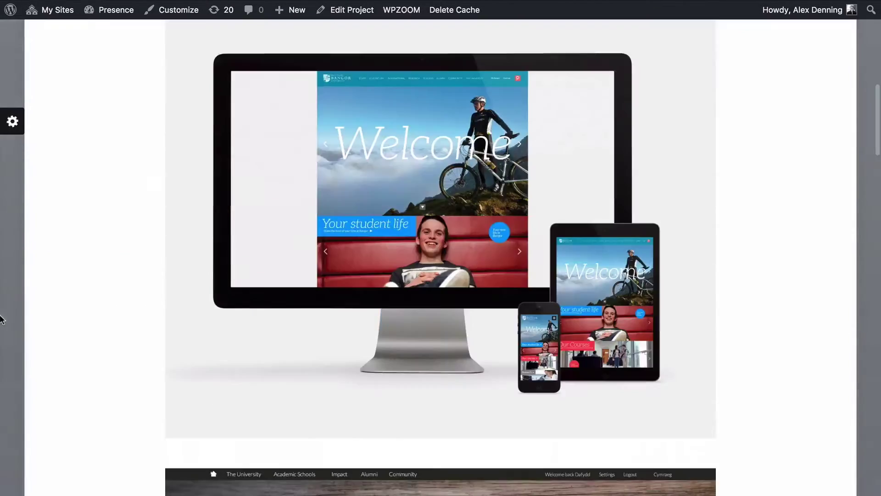
pyautogui.scroll(-20, 3, 319)
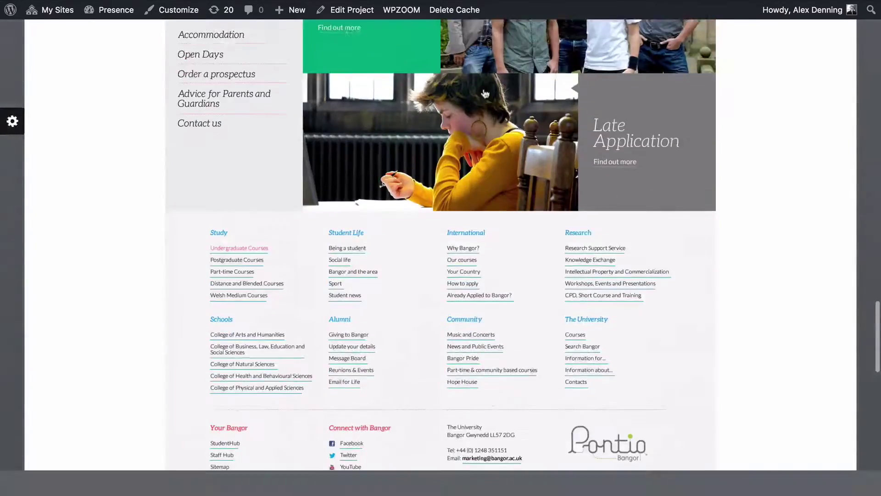
pyautogui.scroll(-3, 486, 94)
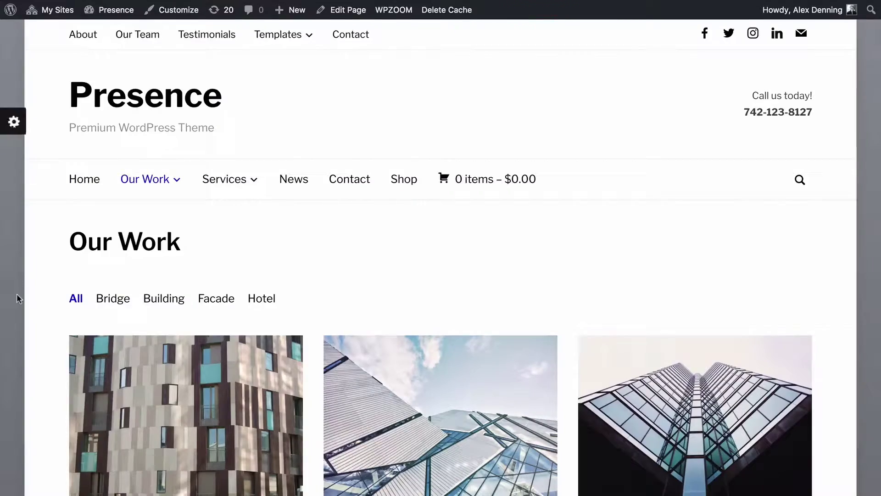
# - Scroll through the Our Work grid and the Viaduc de Millau project page
pyautogui.scroll(-5, 17, 294)
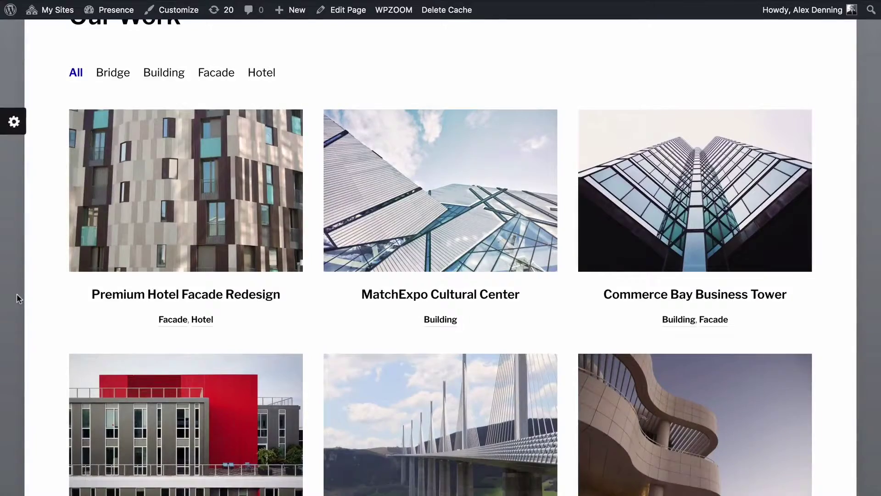
pyautogui.scroll(-2, 17, 294)
pyautogui.scroll(4, 17, 294)
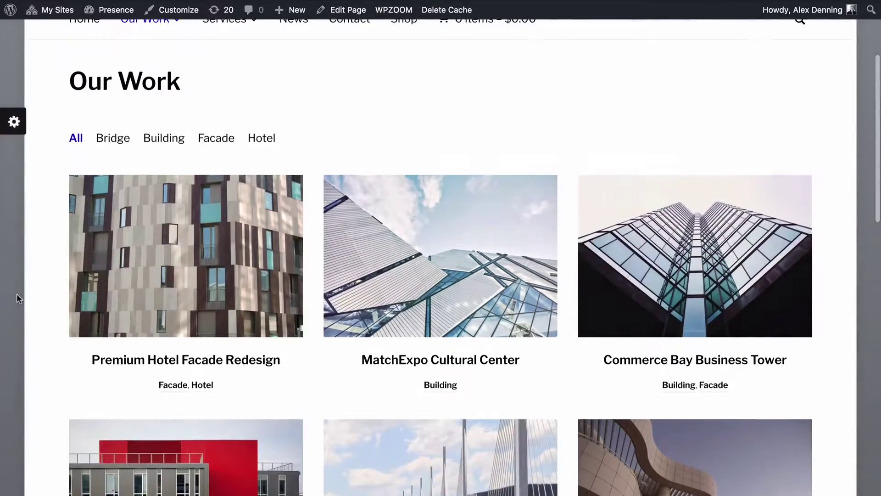
pyautogui.scroll(-2, 17, 294)
pyautogui.scroll(-2, 176, 270)
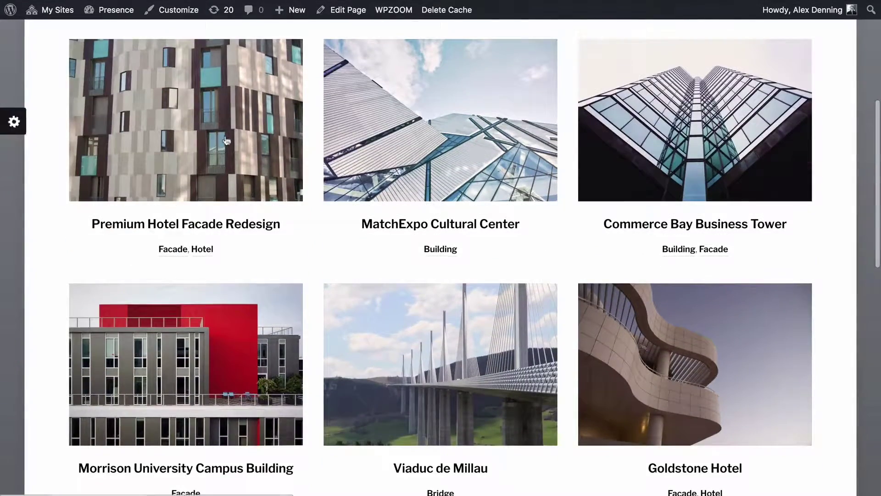
pyautogui.scroll(-8, 21, 331)
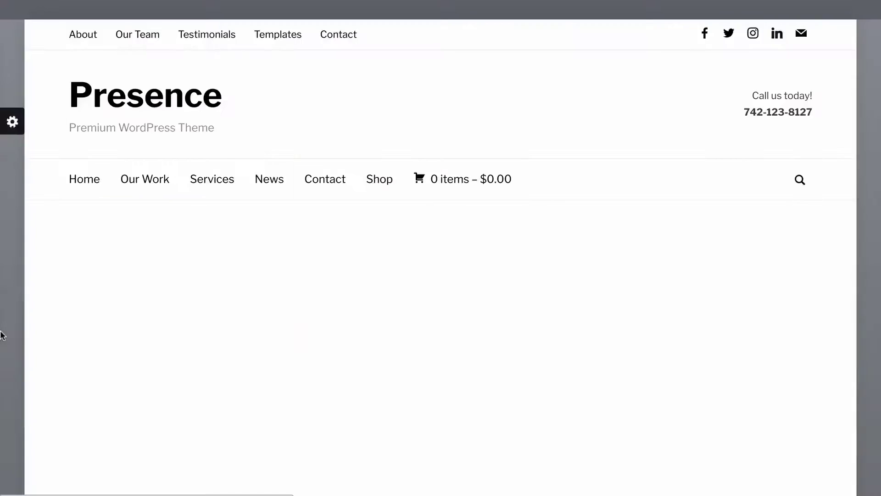
pyautogui.scroll(-7, 1, 335)
pyautogui.scroll(-8, 1, 335)
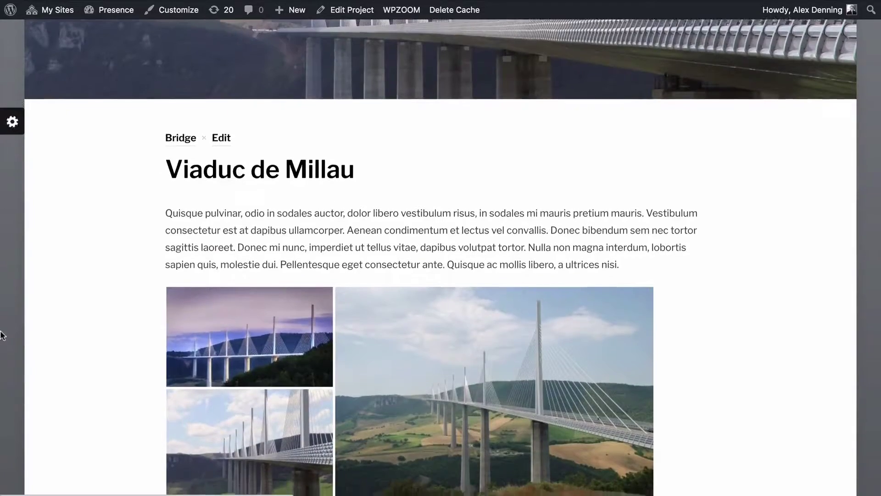
pyautogui.scroll(11, 1, 335)
pyautogui.scroll(5, 1, 335)
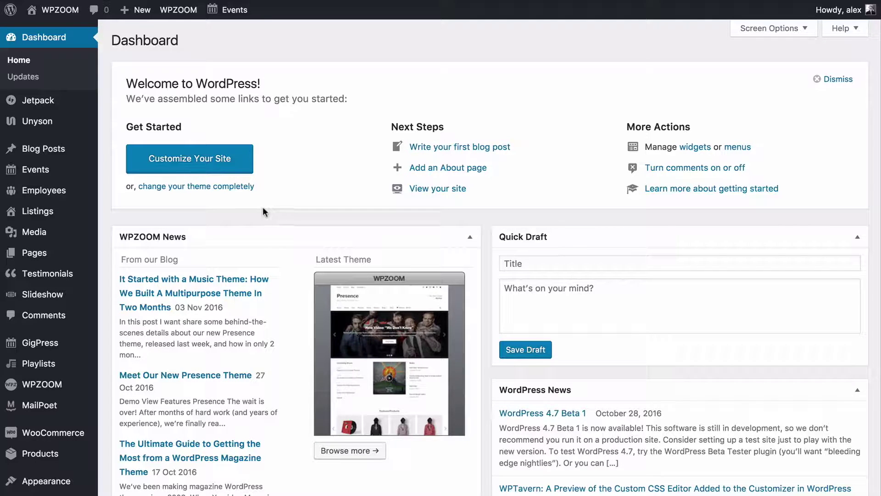
# - Go from WPZOOM's Getting Started page to the Presence documentation's Customize the Theme video section
pyautogui.moveTo(44, 383)
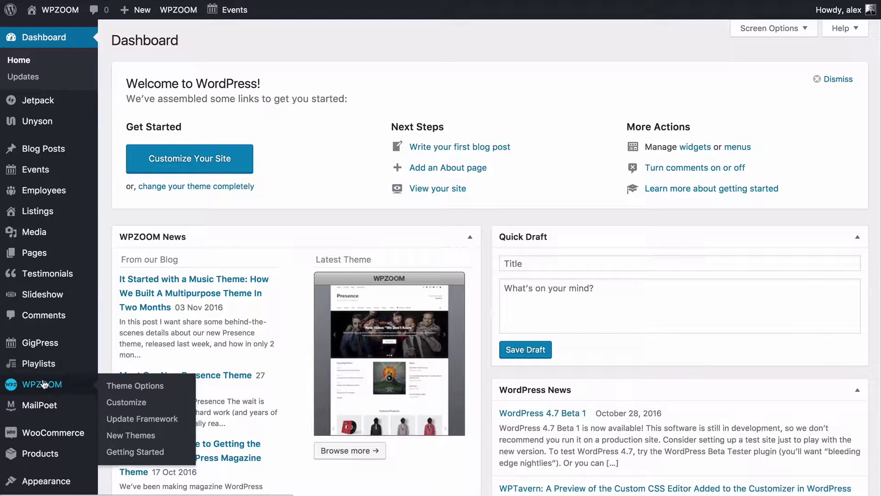
pyautogui.click(149, 454)
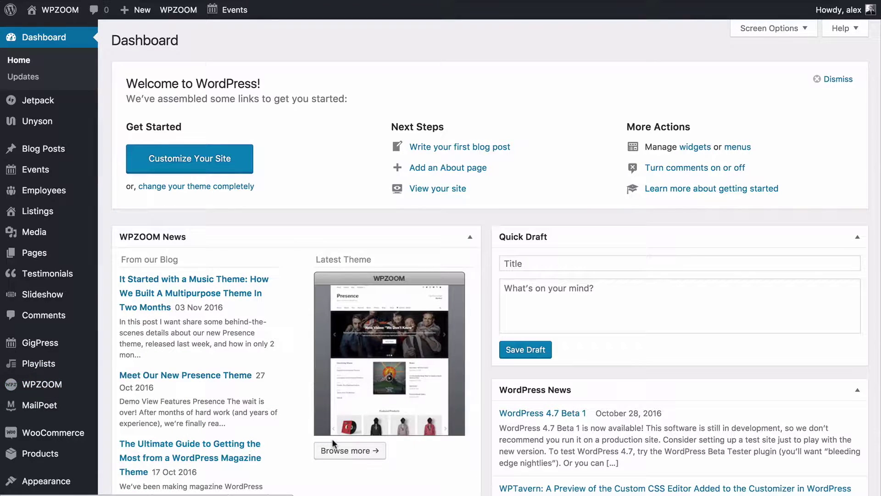
pyautogui.scroll(-3, 292, 423)
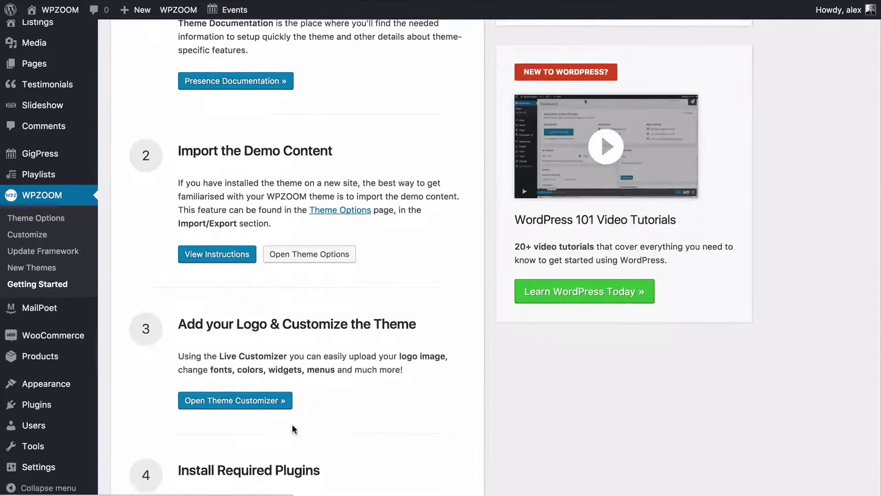
pyautogui.scroll(1, 292, 423)
pyautogui.click(211, 126)
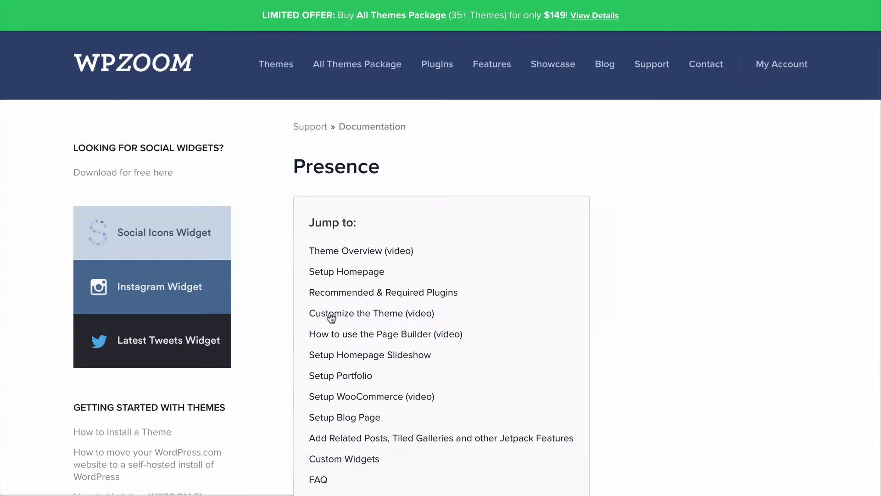
pyautogui.click(332, 314)
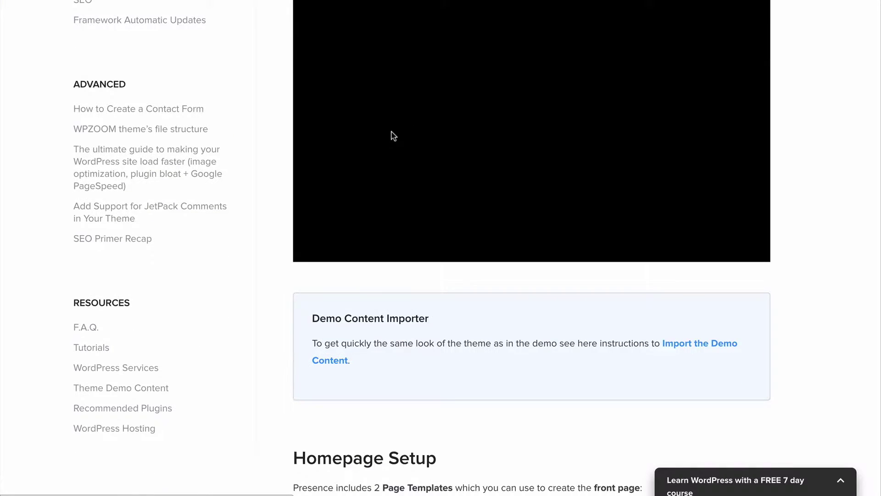
# - Scroll back up through the Presence documentation past the Quick Start Video
pyautogui.scroll(2, 394, 136)
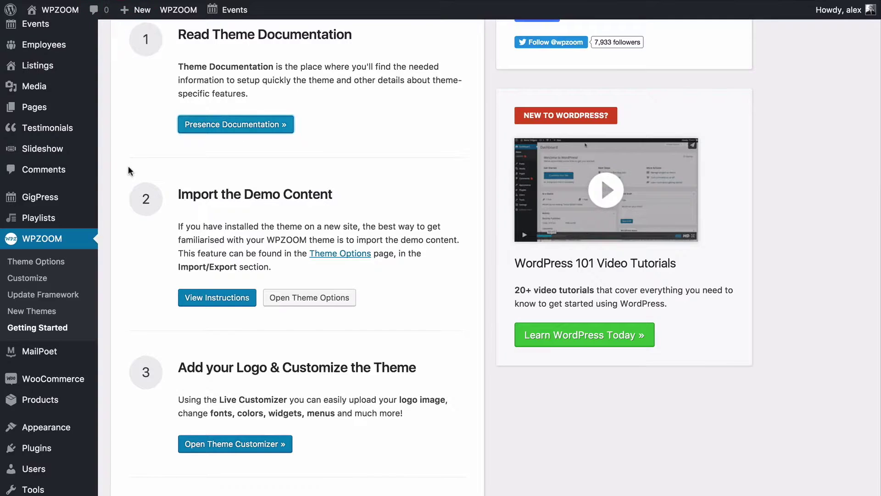
pyautogui.scroll(3, 128, 166)
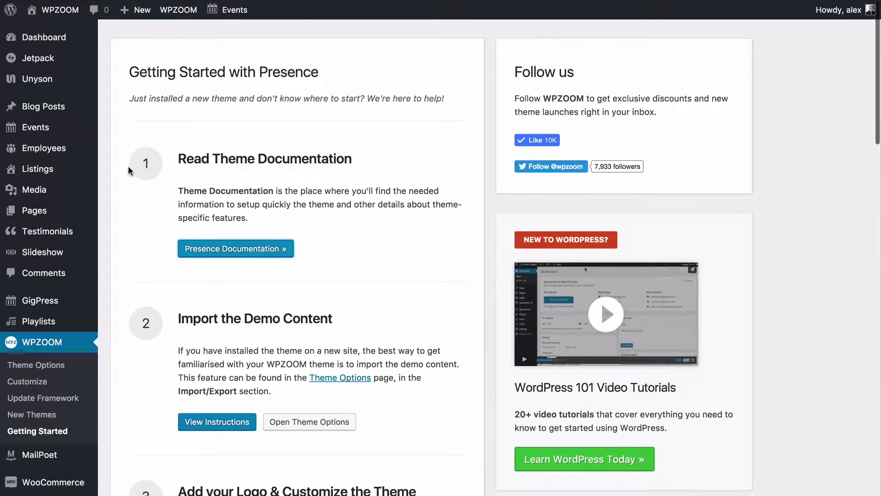
# - Return to the admin Dashboard and bring up the Jetpack menu
pyautogui.moveTo(43, 38)
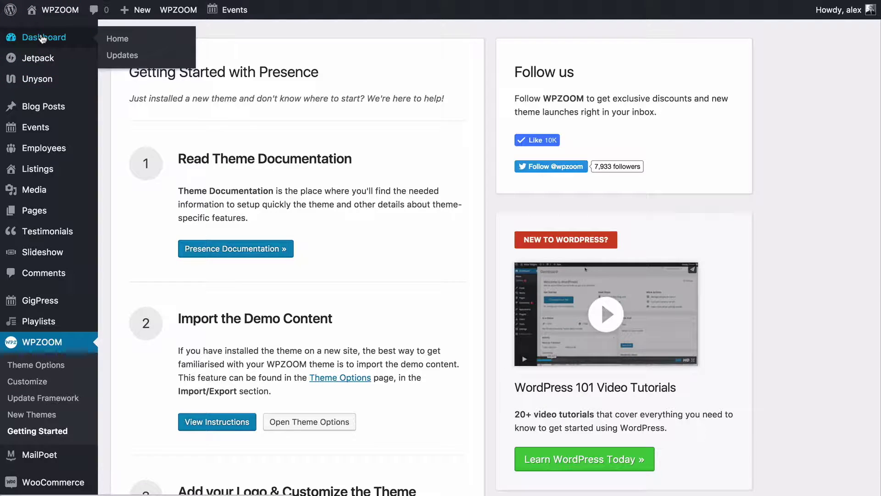
pyautogui.click(42, 37)
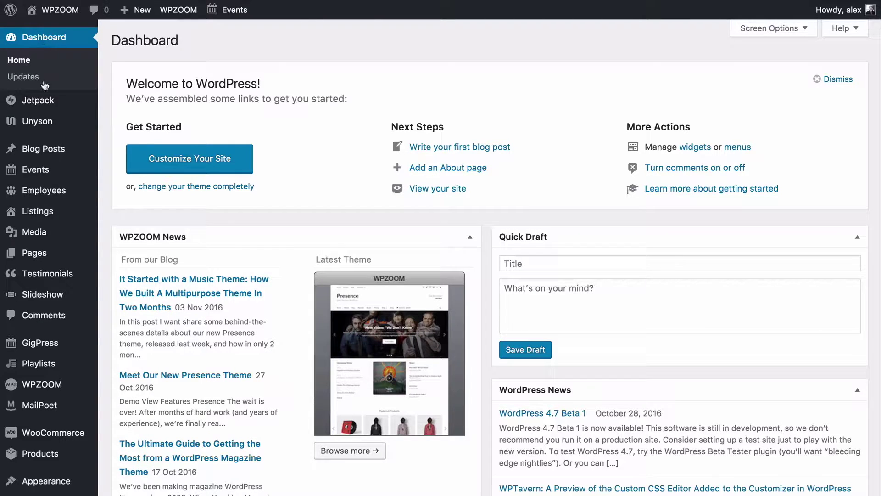
pyautogui.moveTo(49, 102)
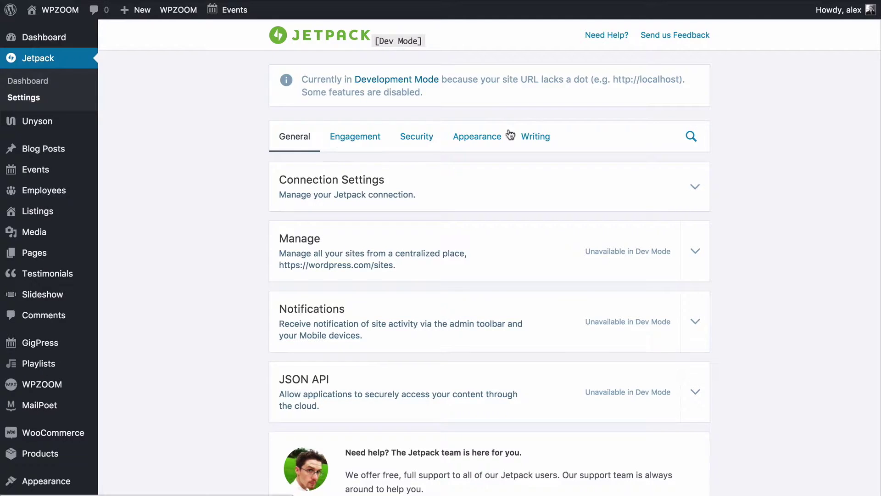
# - On Jetpack's Writing tab, enable Custom Content Types with Portfolio Projects, save, then return to Dashboard
pyautogui.click(534, 137)
pyautogui.scroll(-10, 794, 246)
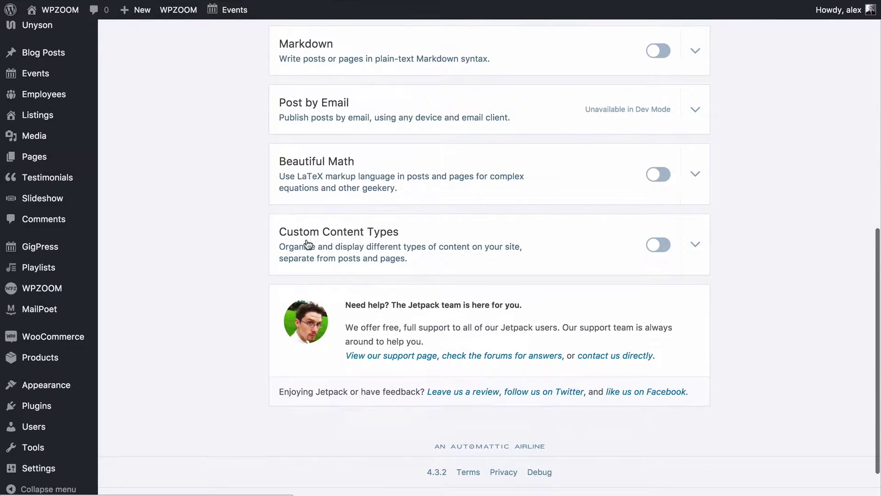
pyautogui.click(655, 248)
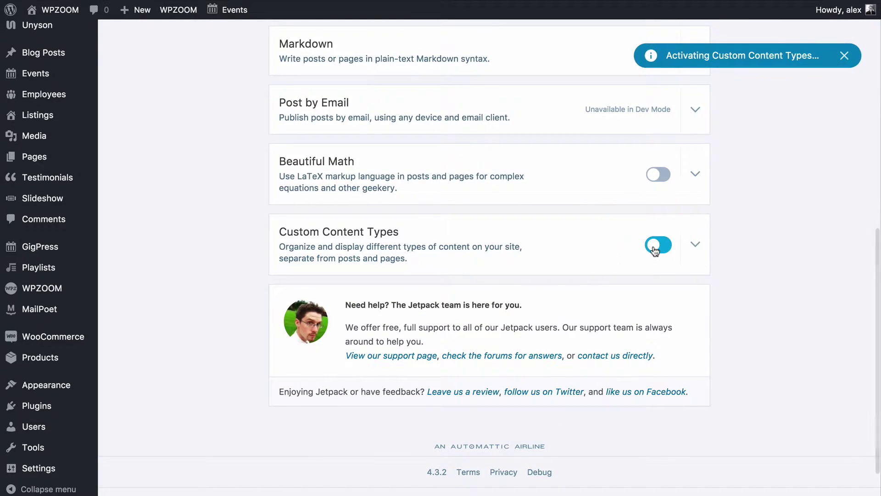
pyautogui.click(695, 244)
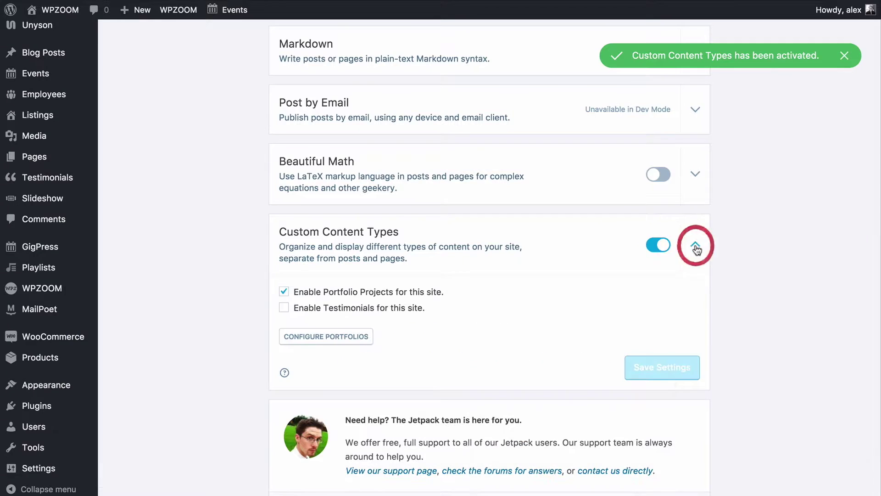
pyautogui.click(391, 292)
pyautogui.click(360, 291)
pyautogui.click(642, 368)
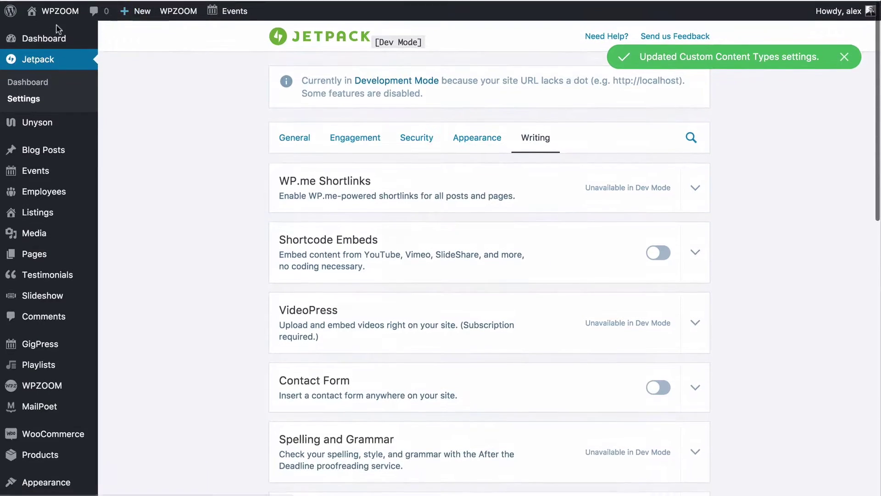
pyautogui.moveTo(42, 37)
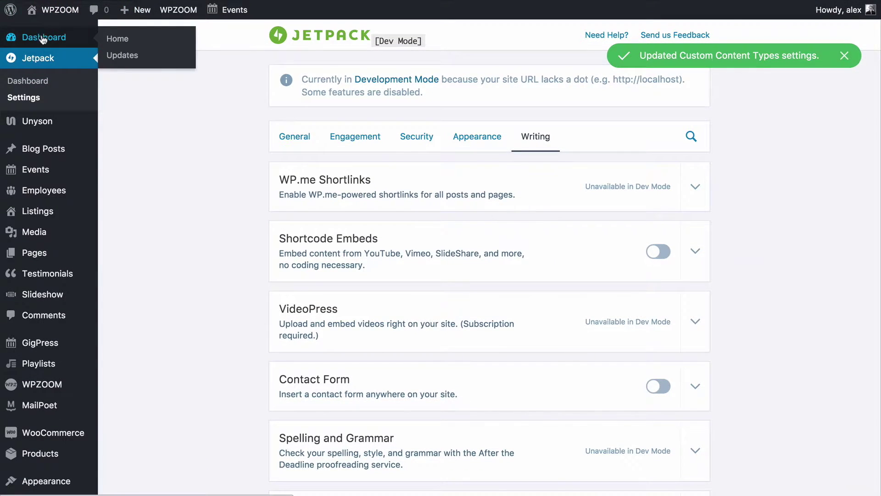
pyautogui.click(42, 39)
# - Open the Portfolio projects list and start a new project from Add New
pyautogui.moveTo(48, 275)
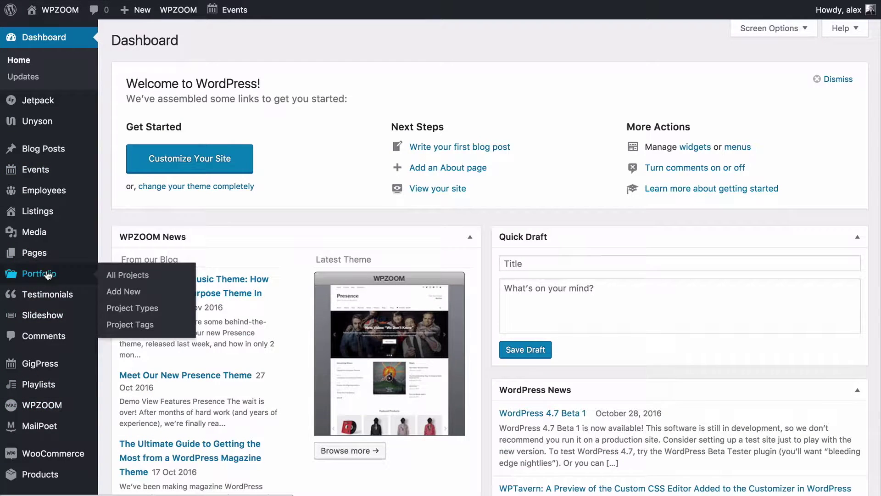
pyautogui.click(24, 277)
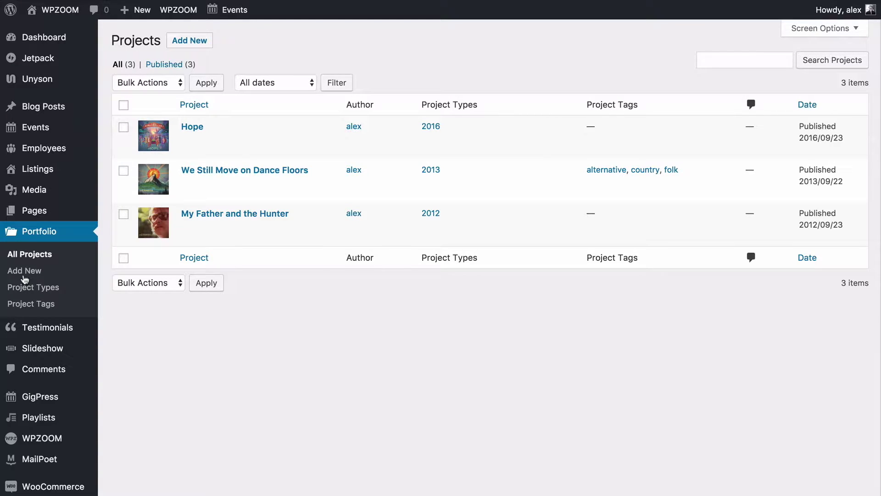
pyautogui.click(200, 39)
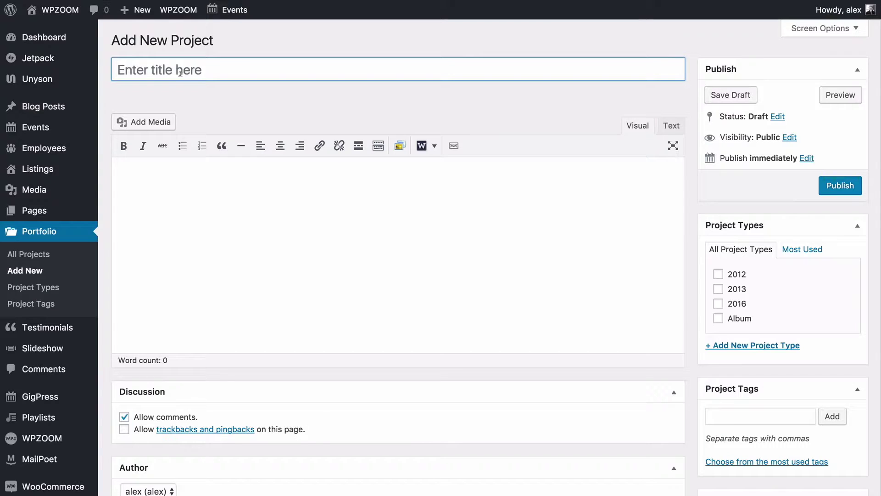
# - Look over the blank Add New Project editor, focusing its body text area
pyautogui.click(158, 200)
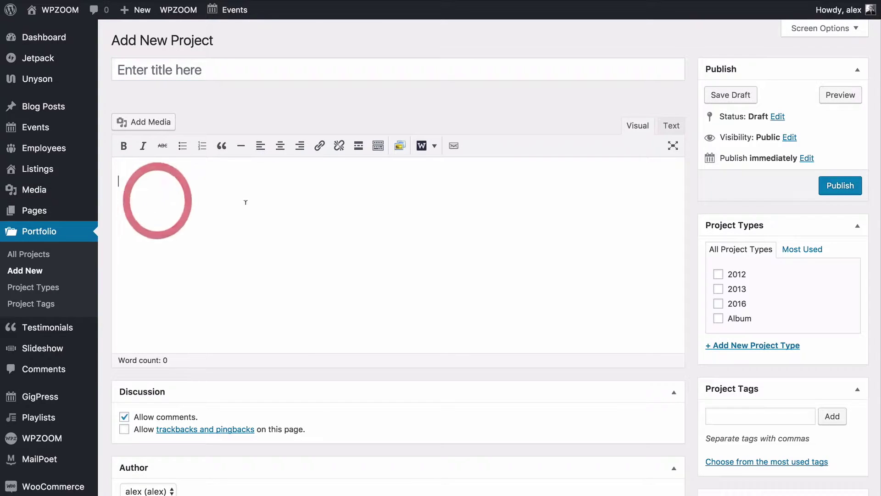
pyautogui.scroll(-5, 177, 233)
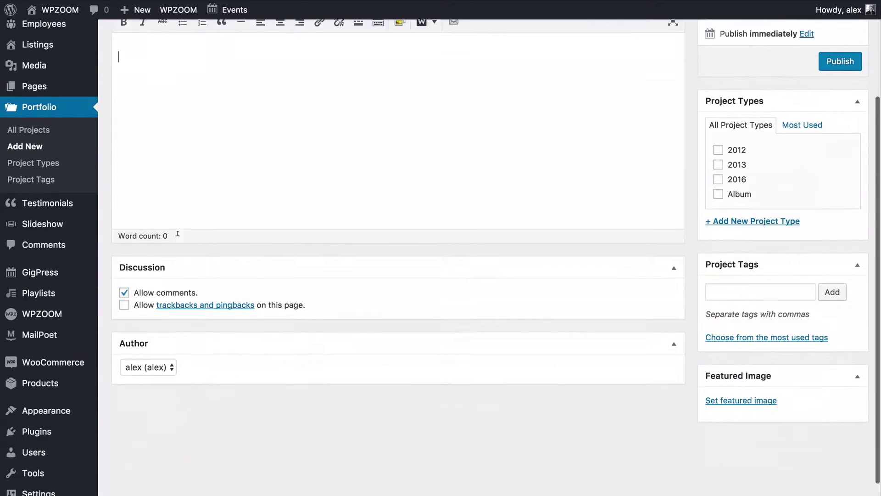
pyautogui.scroll(5, 177, 235)
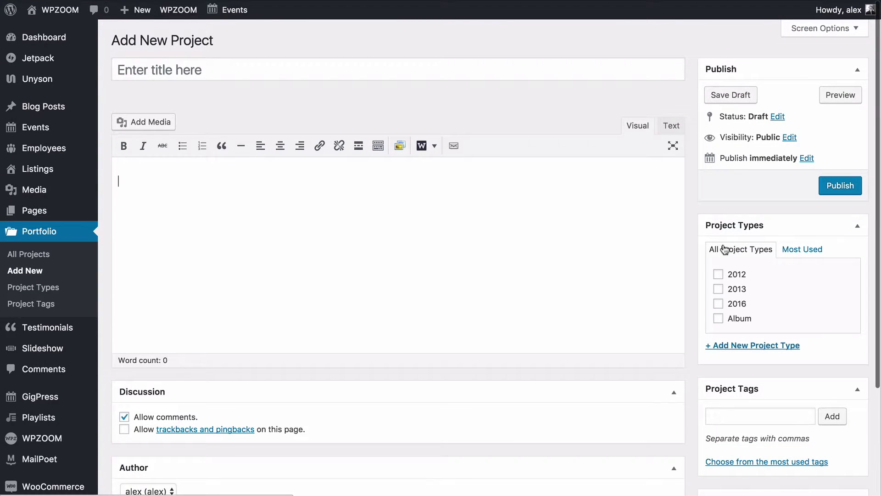
pyautogui.scroll(-3, 723, 248)
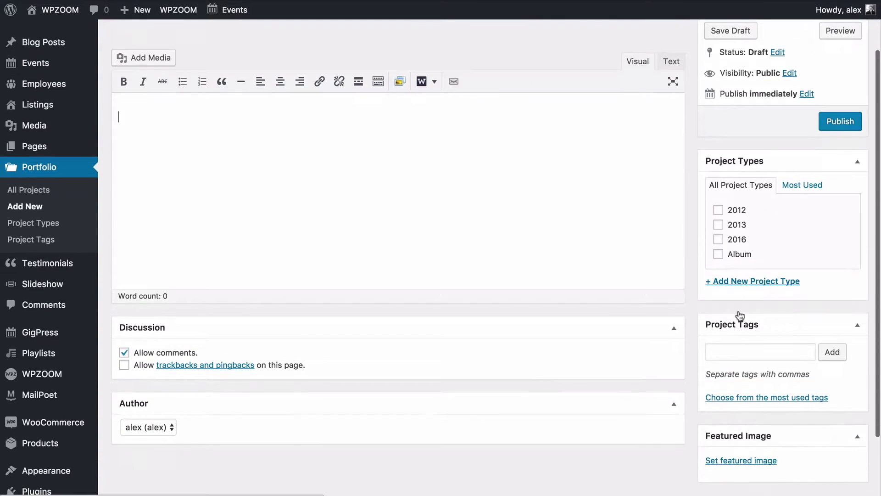
pyautogui.scroll(-2, 688, 346)
pyautogui.scroll(5, 516, 210)
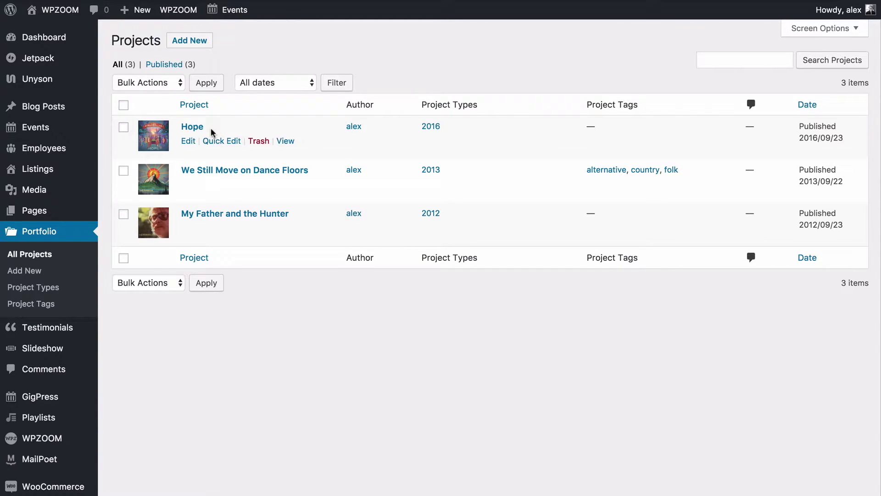
# - Bring up the sidebar's Pages menu to add a new page
pyautogui.moveTo(256, 228)
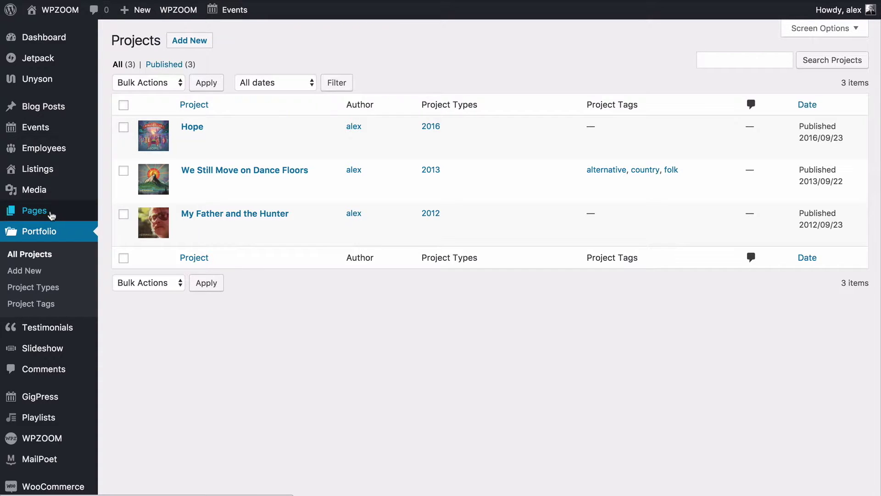
pyautogui.moveTo(49, 214)
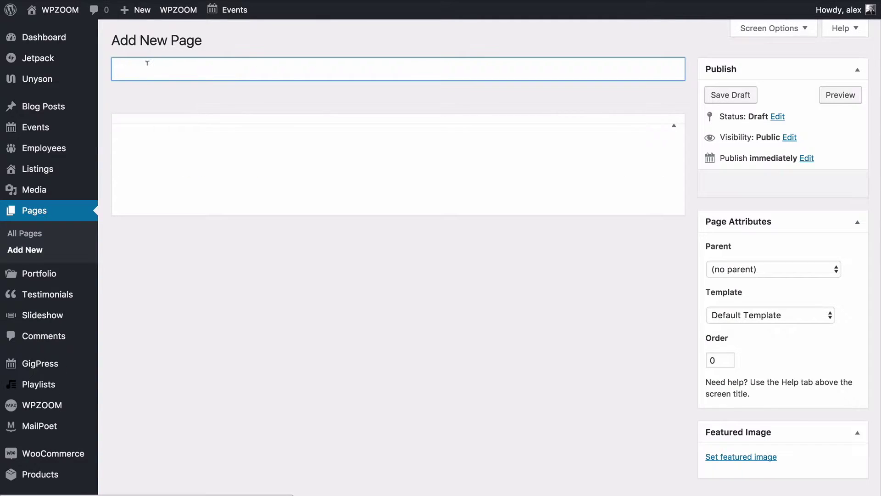
# - Title the new page Portfolio and change its permalink slug to portfolio-archive
pyautogui.write('Por')
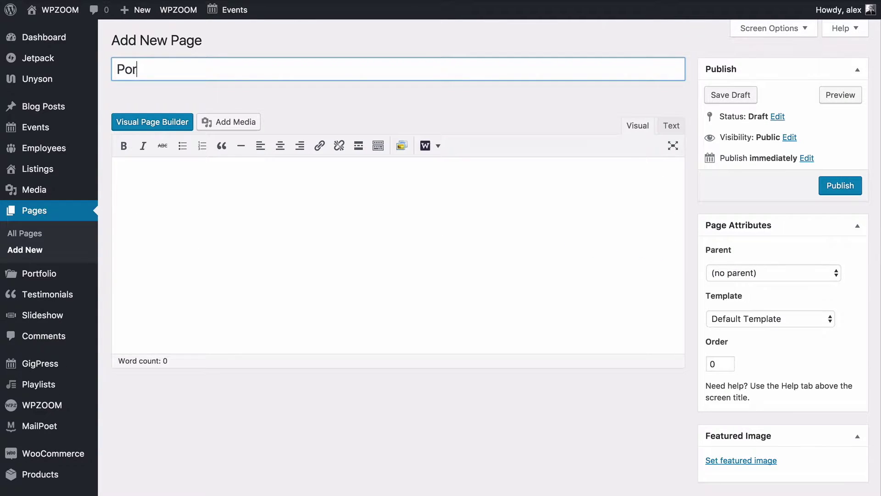
pyautogui.write('tfolio')
pyautogui.click(492, 97)
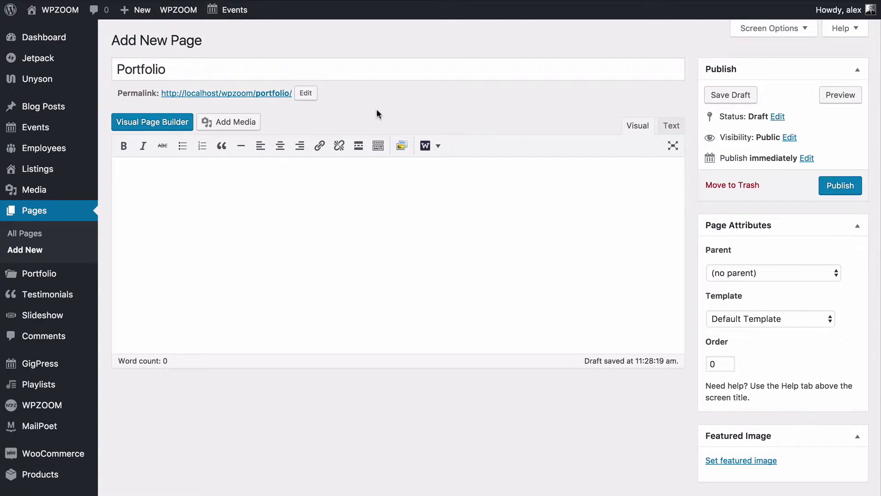
pyautogui.click(300, 93)
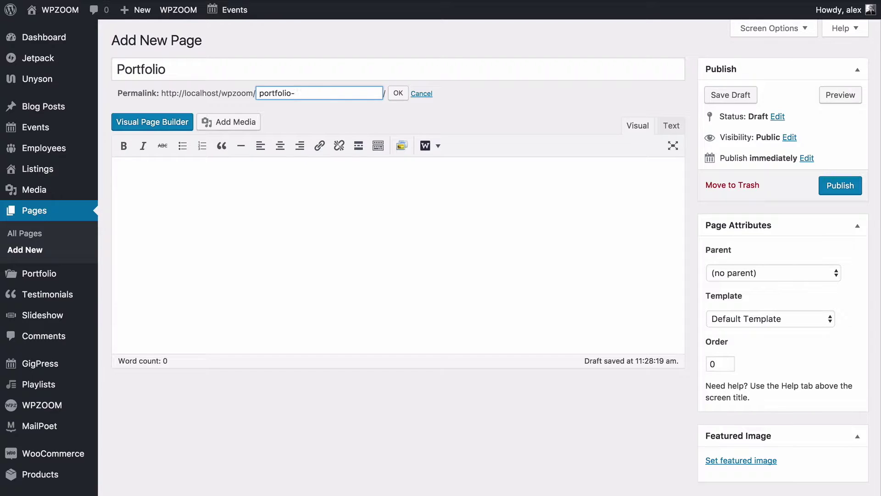
pyautogui.write('-archive')
pyautogui.click(398, 93)
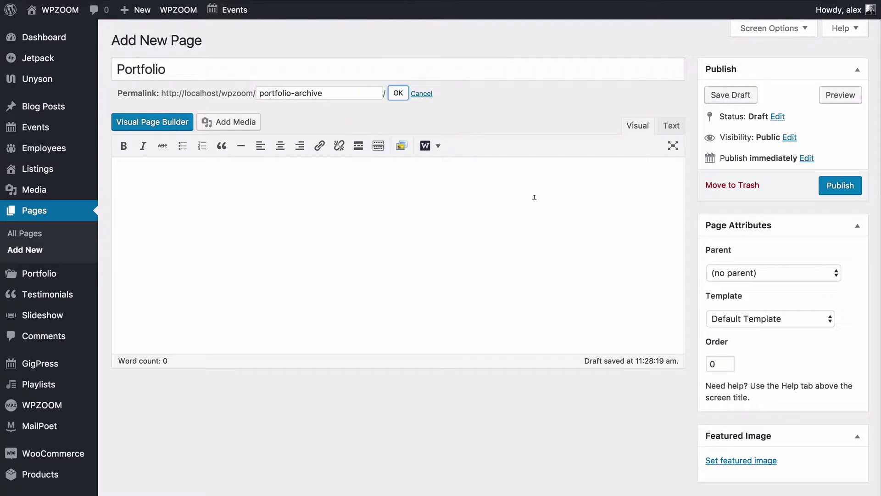
# - Apply the Portfolio (Jetpack) template, publish the page, and view it on the site
pyautogui.click(724, 321)
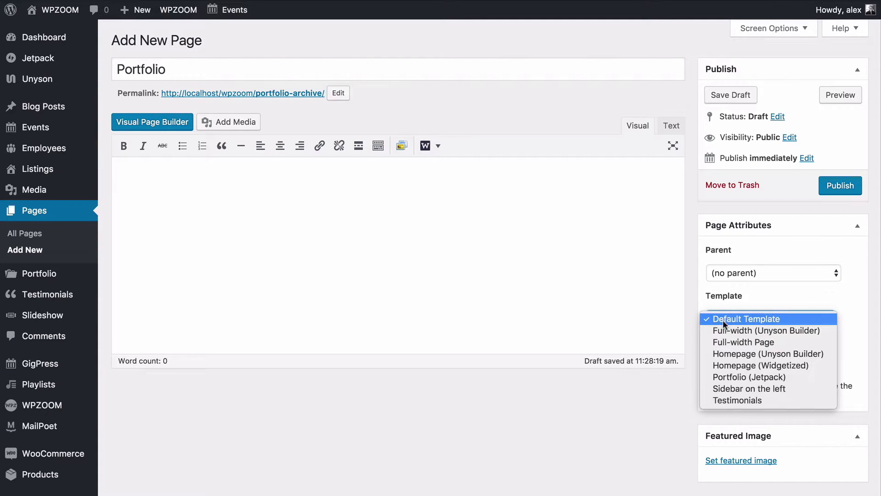
pyautogui.click(725, 376)
pyautogui.click(506, 288)
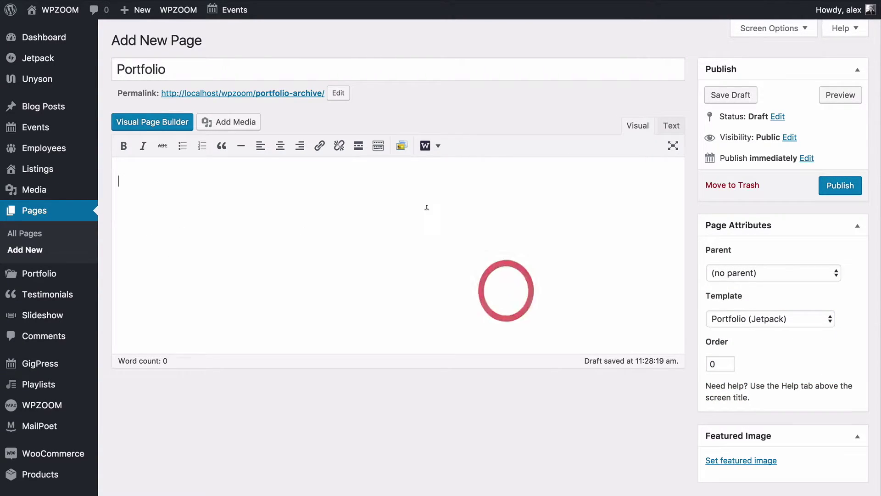
pyautogui.click(825, 191)
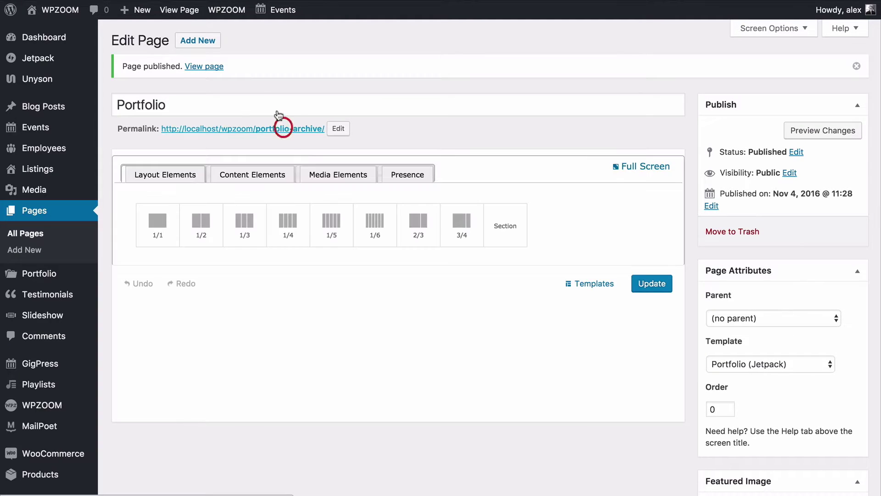
pyautogui.click(283, 127)
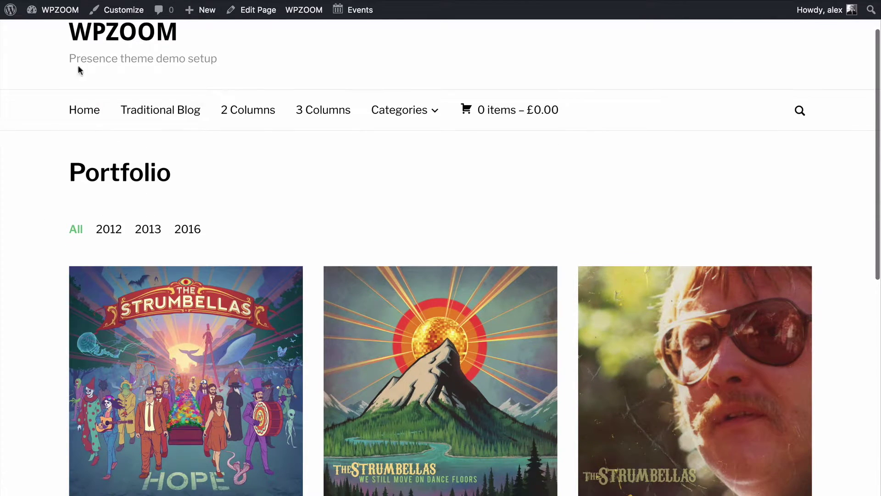
# - Filter the live portfolio to 2012 and look through the My Father and the Hunter project
pyautogui.scroll(-3, 109, 197)
pyautogui.scroll(-2, 8, 249)
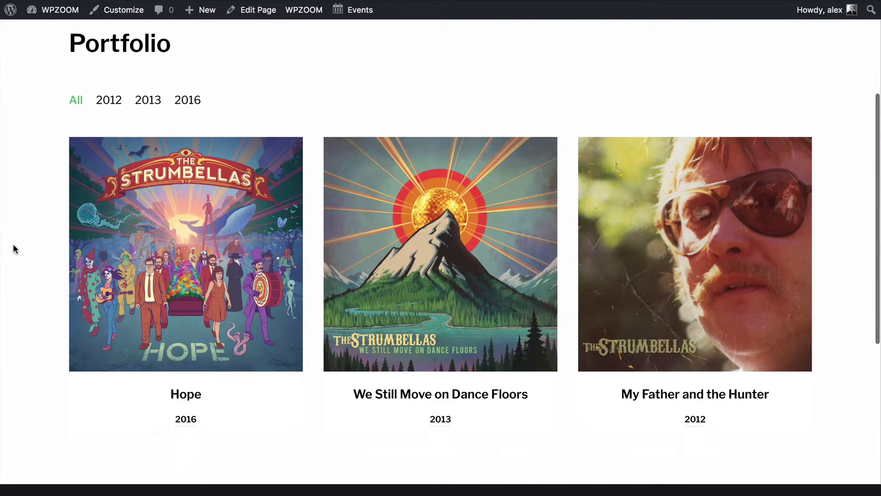
pyautogui.click(116, 103)
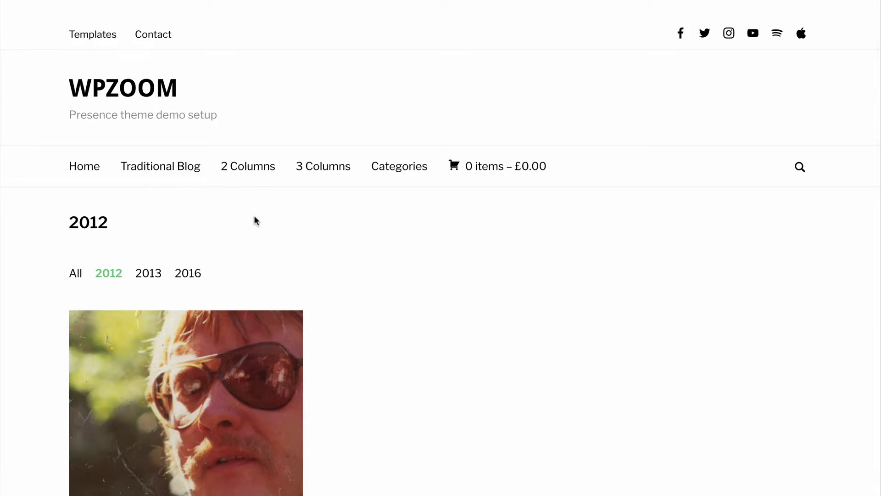
pyautogui.scroll(-3, 254, 220)
pyautogui.click(161, 265)
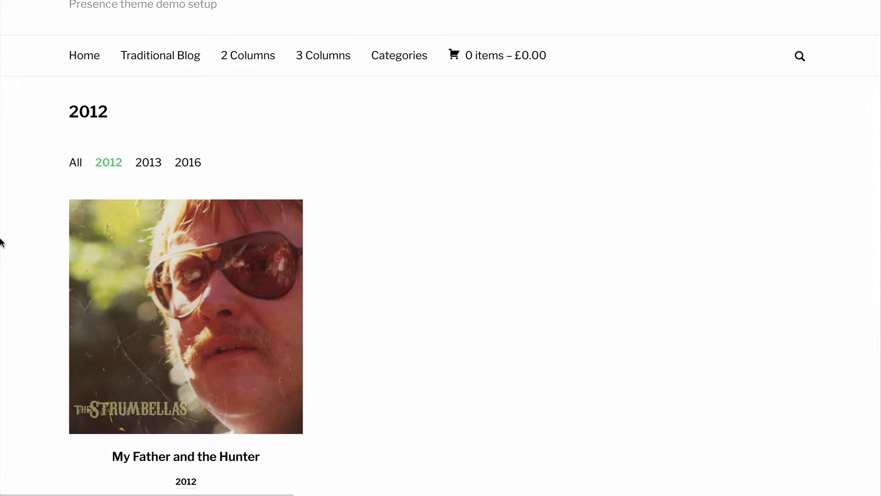
pyautogui.scroll(-2, 1, 240)
pyautogui.scroll(-15, 1, 241)
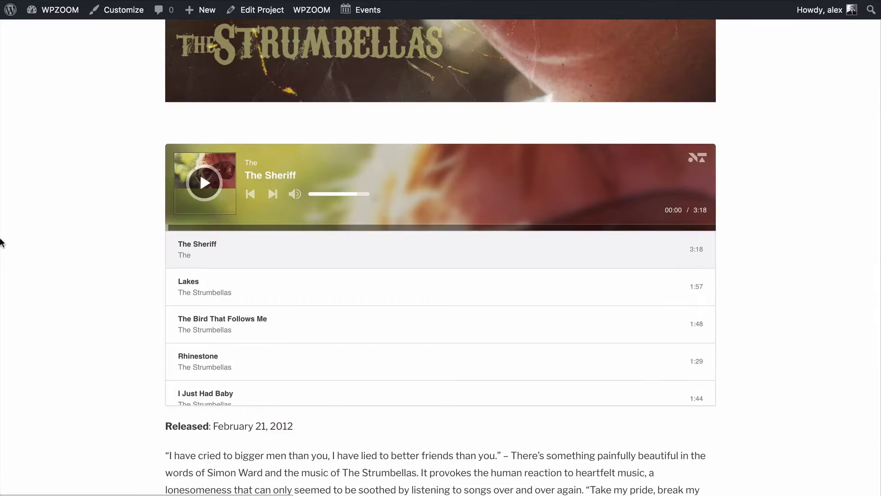
pyautogui.scroll(15, 1, 242)
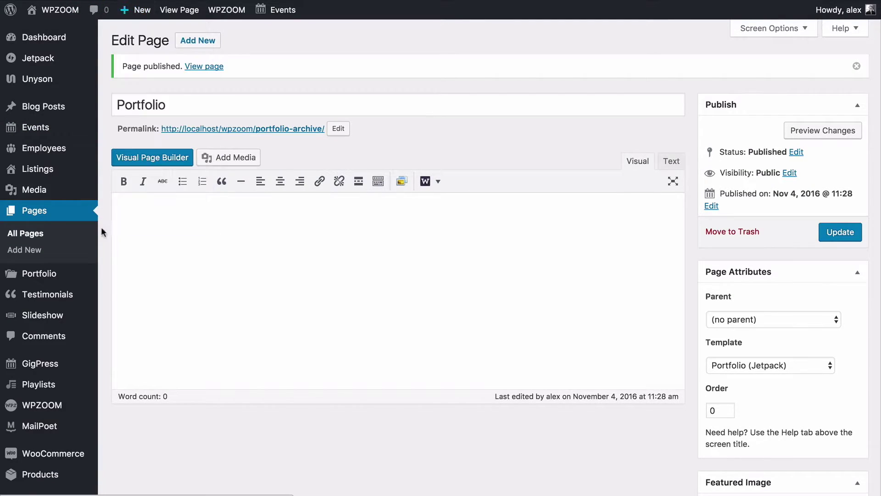
# - In WPZOOM Theme Options > Portfolio, set the Portfolio Page dropdown to Portfolio
pyautogui.moveTo(65, 409)
pyautogui.click(123, 404)
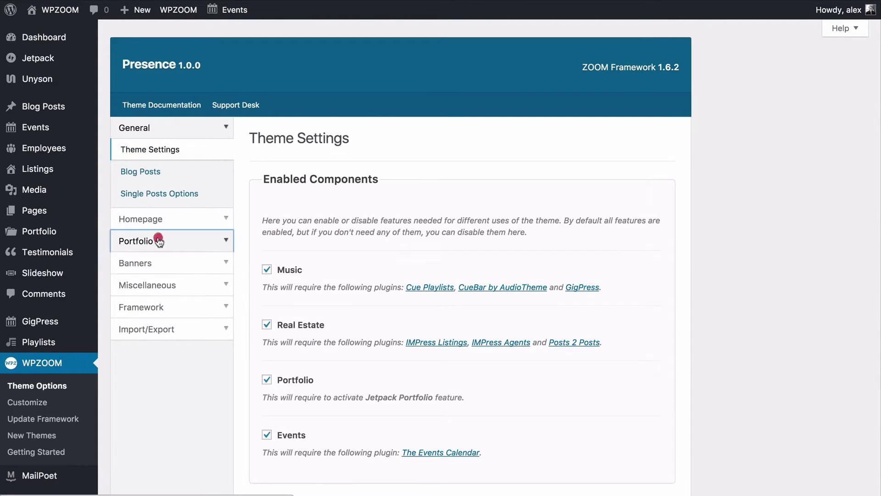
pyautogui.click(159, 241)
pyautogui.scroll(-2, 296, 219)
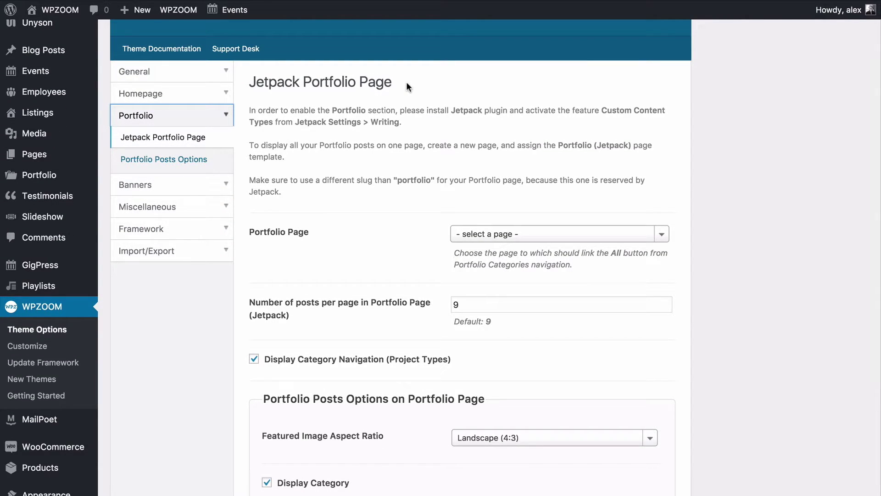
pyautogui.scroll(-1, 407, 85)
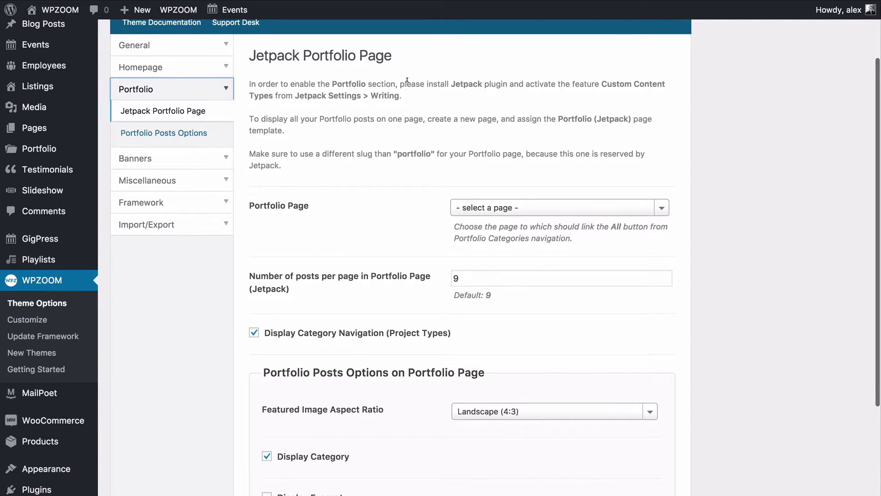
pyautogui.click(480, 207)
pyautogui.scroll(-3, 483, 266)
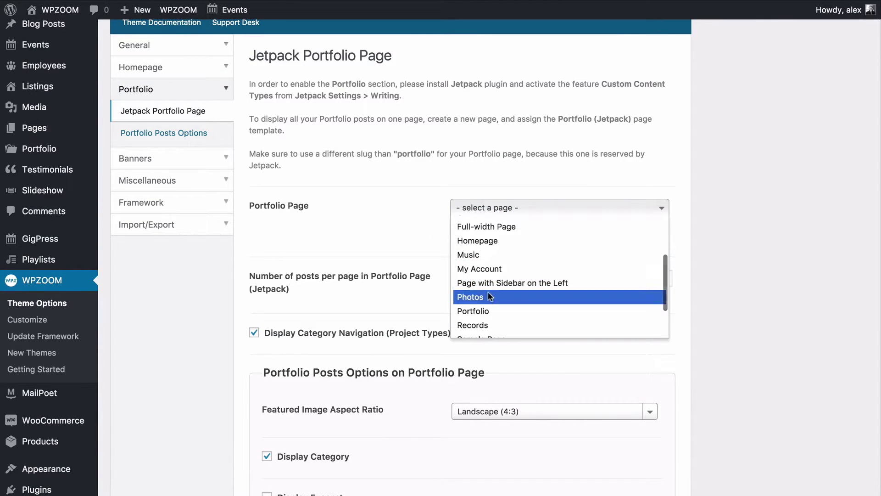
pyautogui.click(481, 311)
# - Review the listing options, keeping Landscape (4:3) images, categories on, excerpts off, and save all changes
pyautogui.scroll(-1, 430, 242)
pyautogui.click(432, 247)
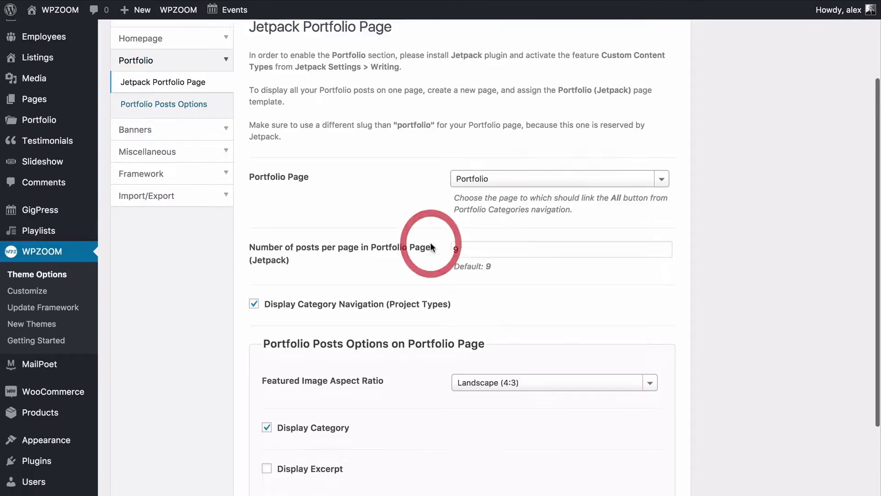
pyautogui.scroll(-2, 432, 247)
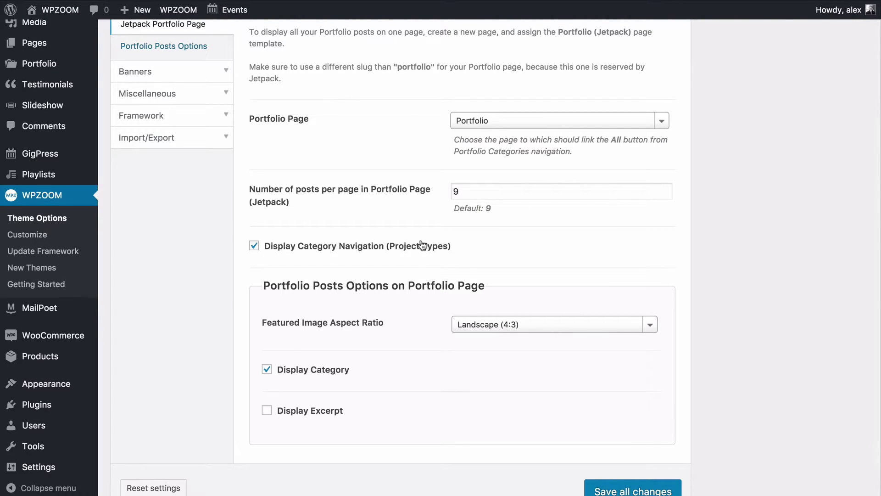
pyautogui.scroll(-2, 421, 244)
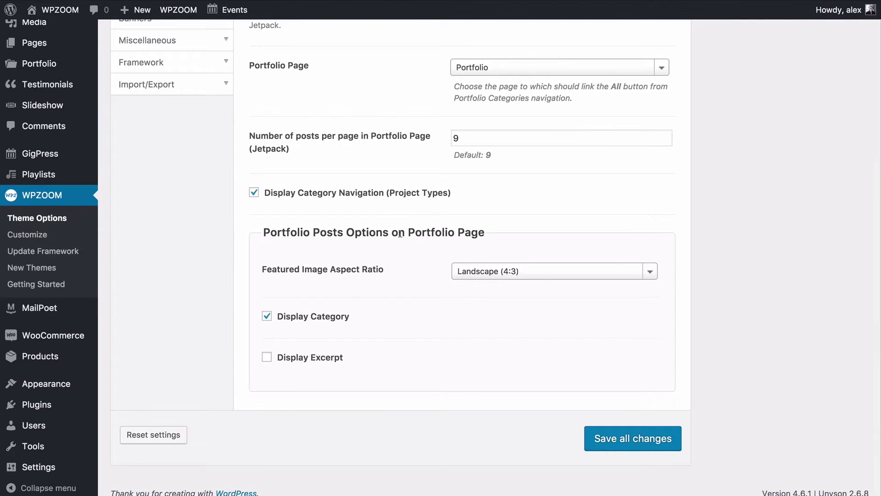
pyautogui.click(468, 271)
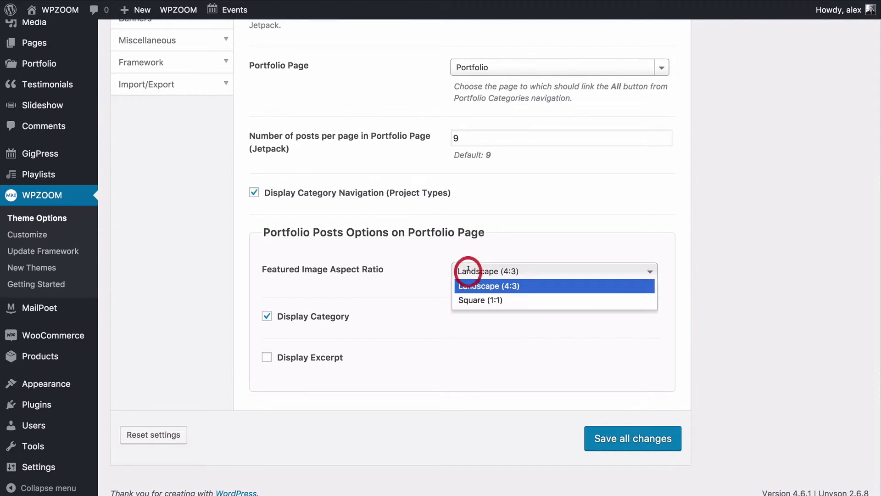
pyautogui.click(473, 300)
pyautogui.click(514, 274)
pyautogui.click(503, 284)
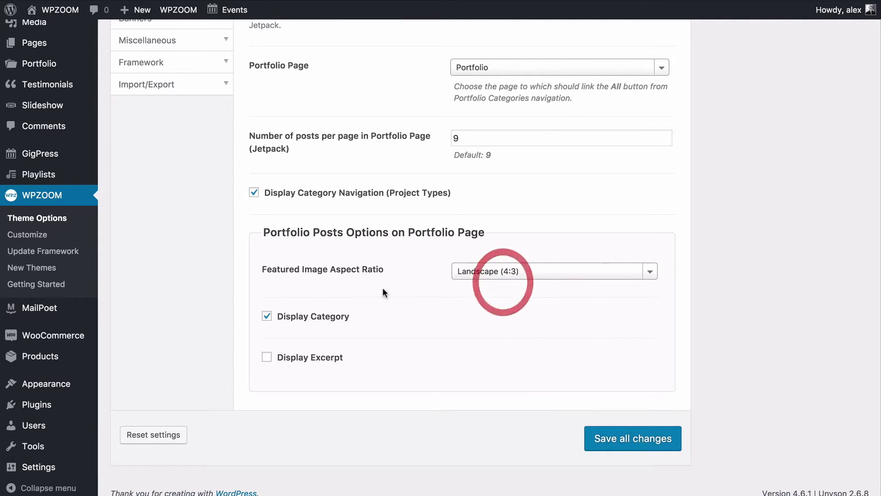
pyautogui.click(304, 317)
pyautogui.click(305, 317)
pyautogui.click(291, 362)
pyautogui.click(291, 363)
pyautogui.scroll(2, 413, 304)
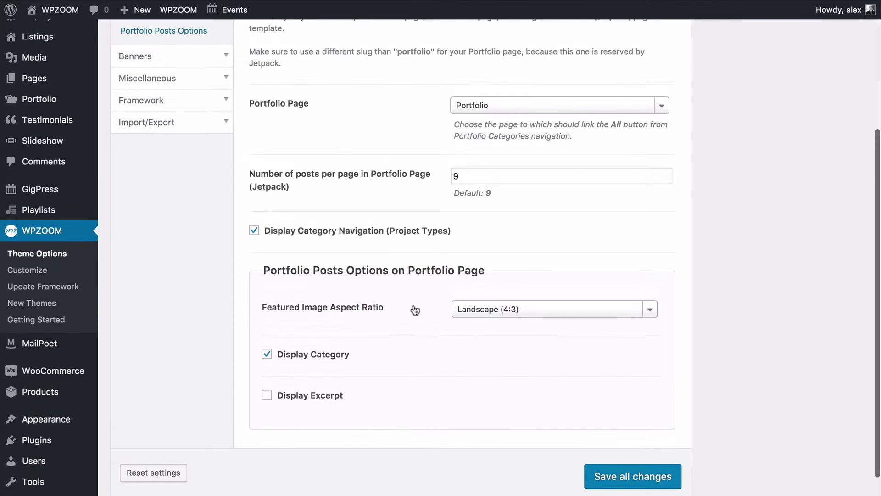
pyautogui.click(629, 476)
pyautogui.scroll(5, 399, 323)
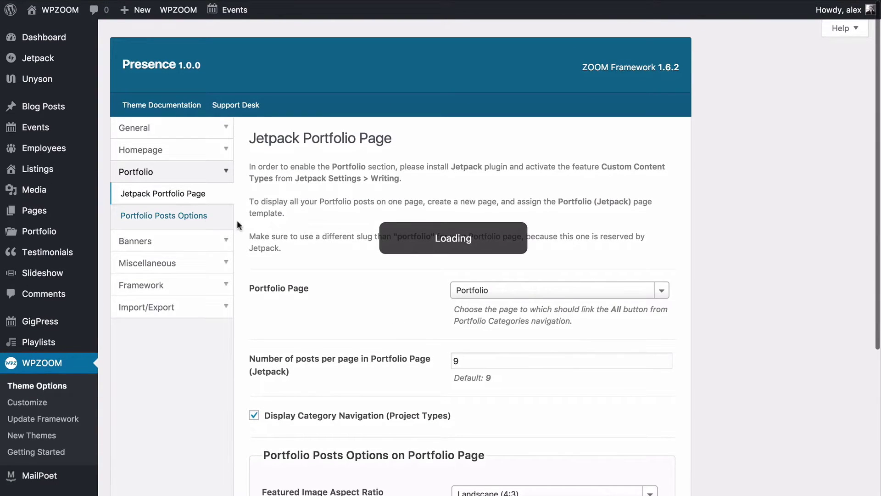
# - In Portfolio Posts Options, keep the portfolio category shown, uncheck Display Featured Image at the Top, and save
pyautogui.click(188, 216)
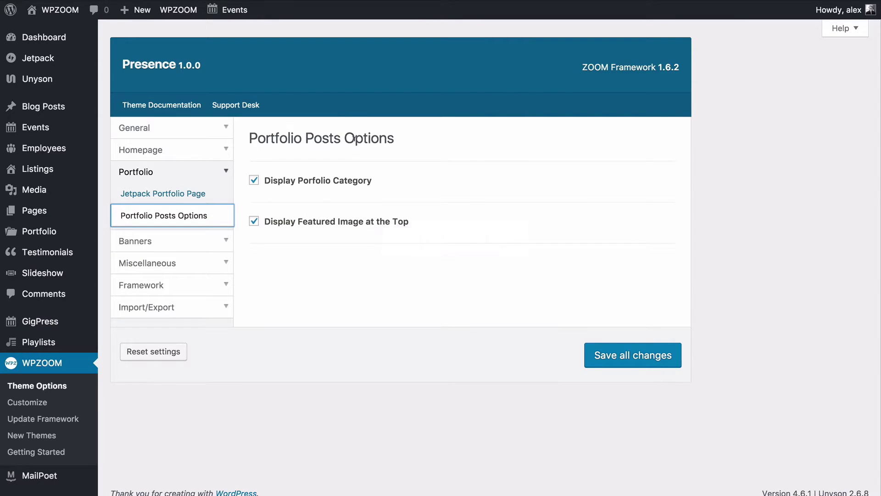
pyautogui.click(329, 181)
pyautogui.click(327, 180)
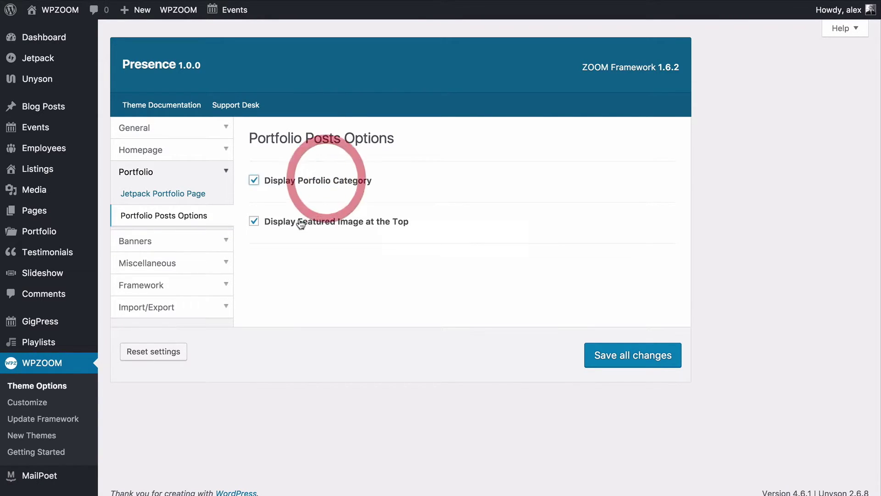
pyautogui.click(299, 225)
pyautogui.click(599, 355)
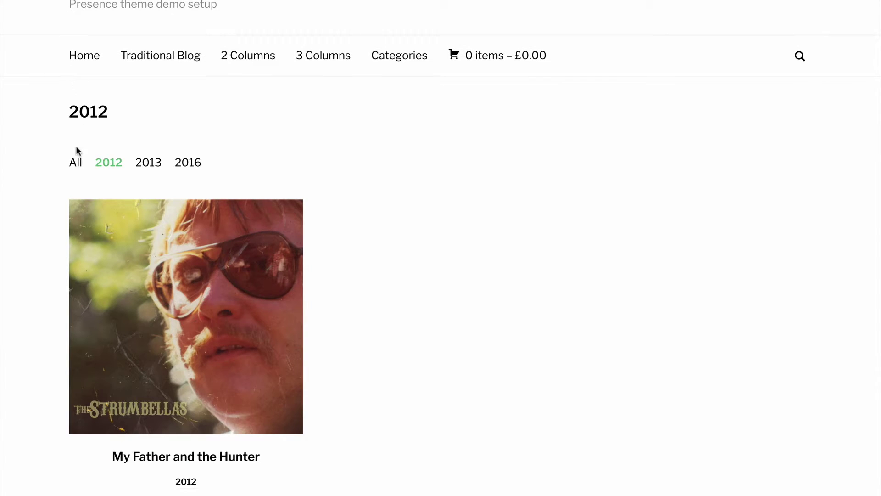
# - Show all projects on the live portfolio page and scroll through the Hope project
pyautogui.click(75, 165)
pyautogui.scroll(-2, 55, 230)
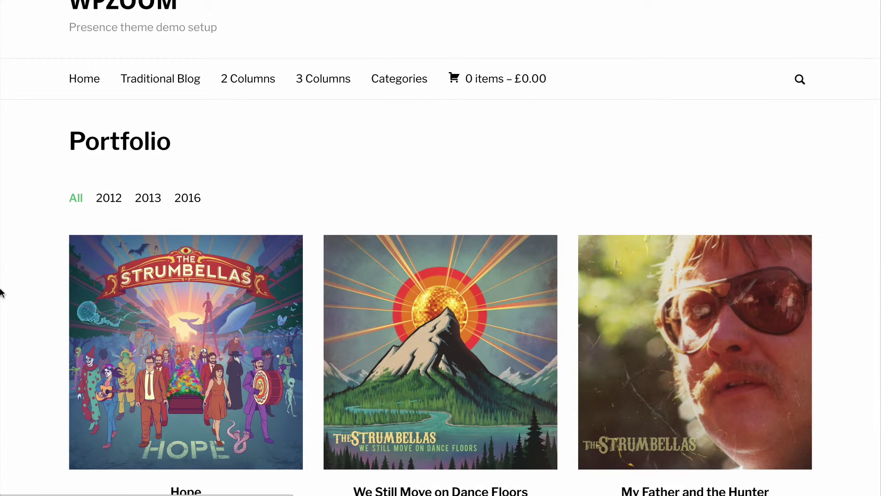
pyautogui.scroll(-3, 1, 289)
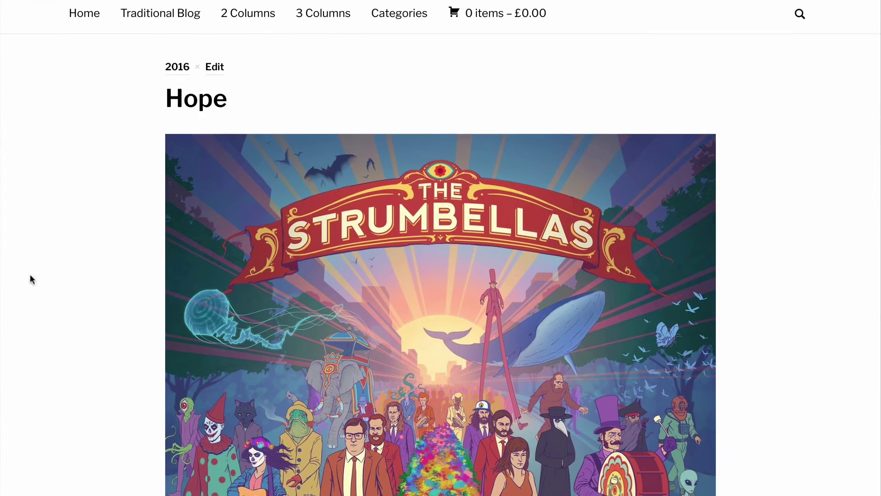
pyautogui.scroll(-2, 395, 141)
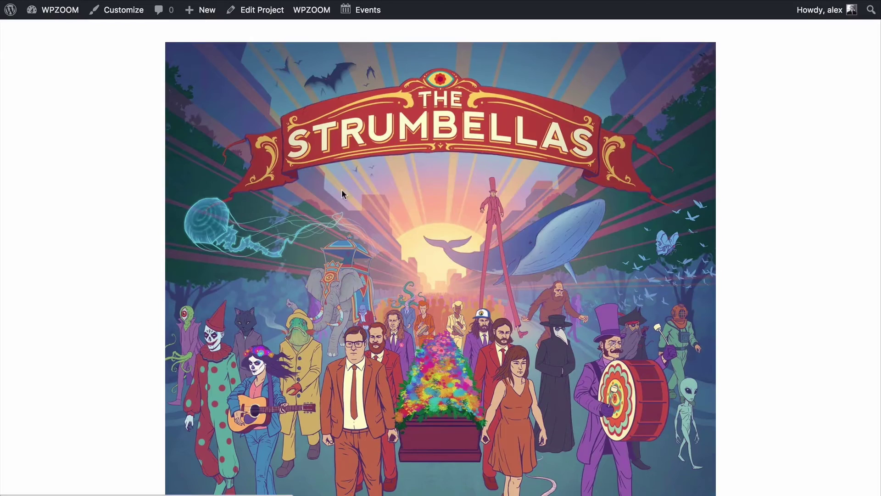
pyautogui.scroll(-4, 431, 205)
pyautogui.scroll(-6, 56, 250)
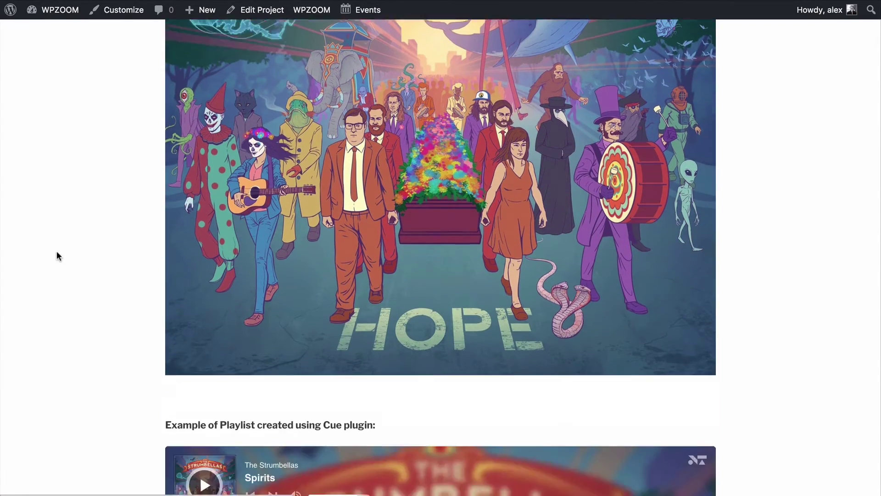
pyautogui.scroll(-8, 57, 251)
pyautogui.scroll(20, 56, 251)
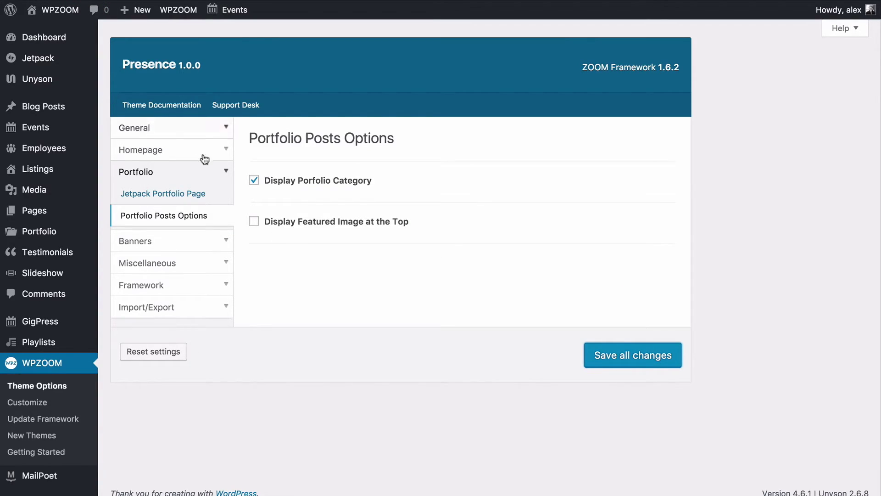
# - Open Portfolio > All Projects to list Hope, We Still Move on Dance Floors and My Father and the Hunter
pyautogui.moveTo(59, 231)
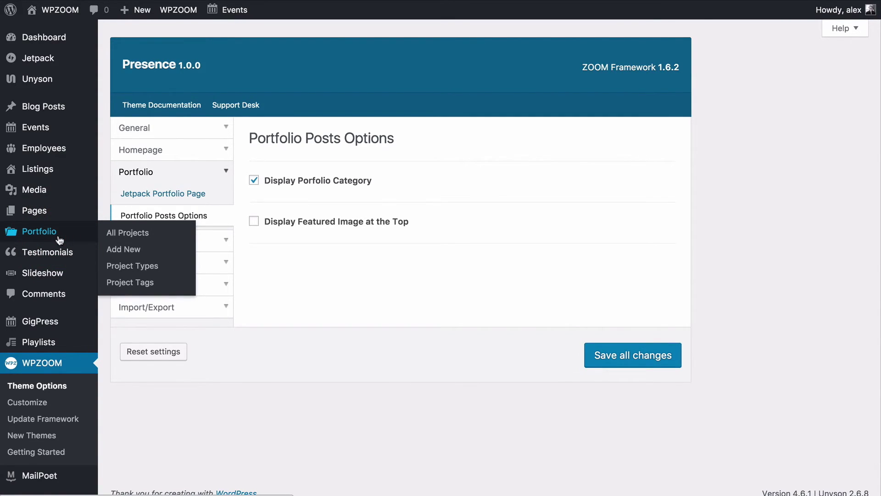
pyautogui.click(59, 239)
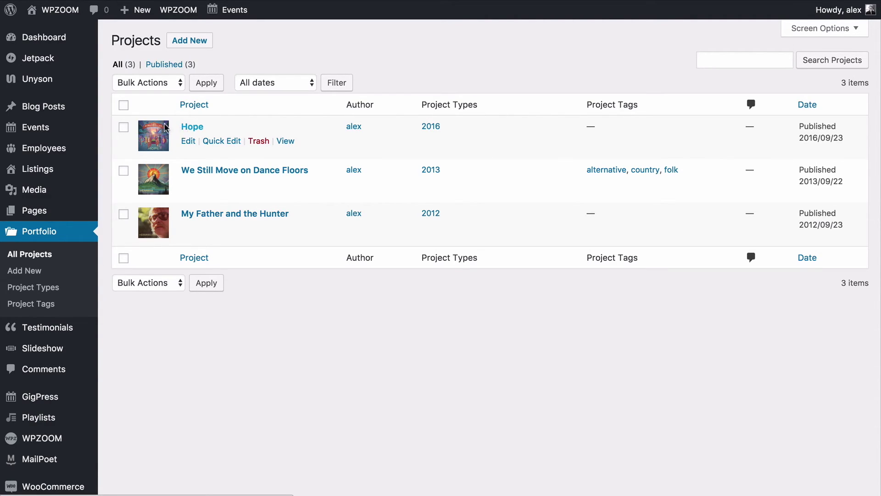
pyautogui.moveTo(75, 211)
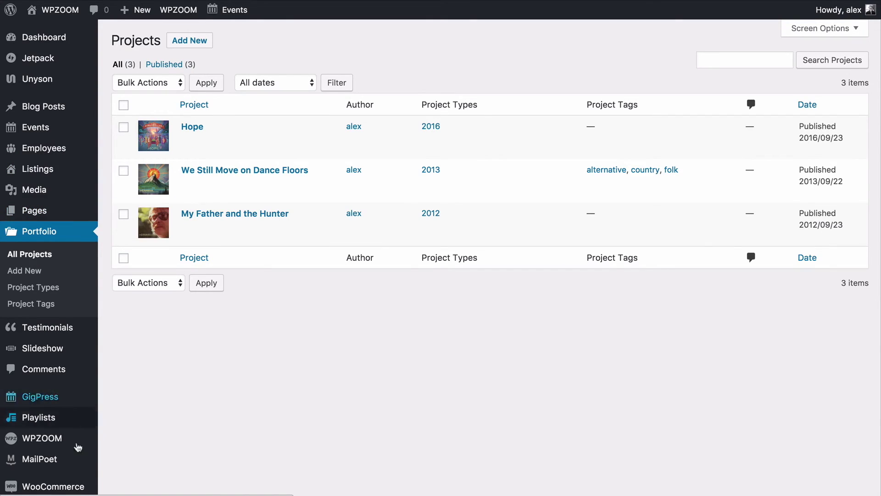
pyautogui.moveTo(46, 438)
pyautogui.click(234, 339)
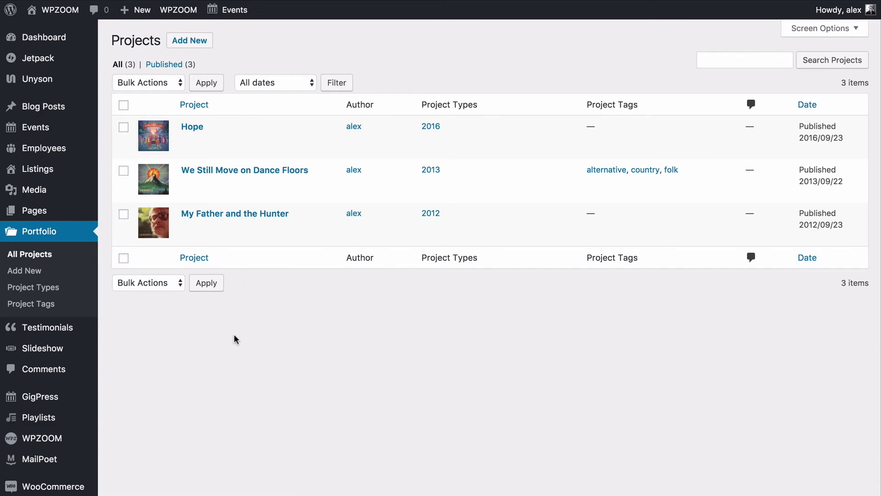